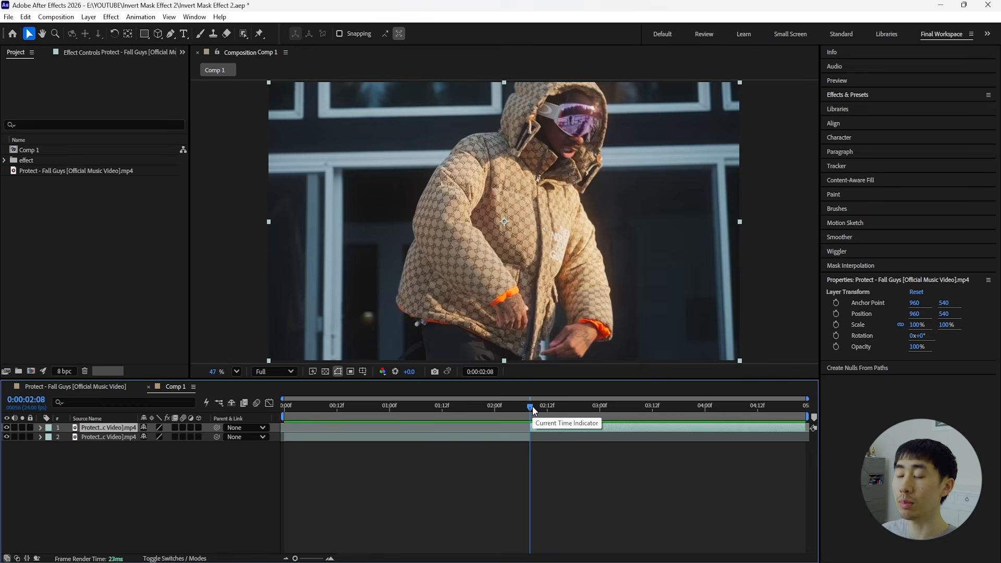
Split the lower video layer at 0:00:00:14.
left_click_drag(530, 405, 416, 422)
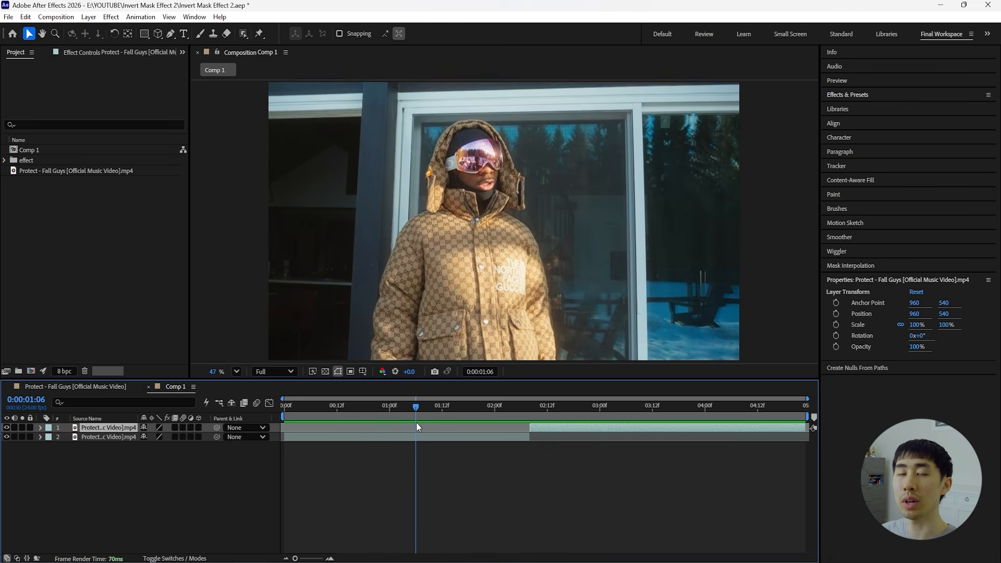
left_click(189, 504)
mouse_move(357, 412)
left_mouse_down()
mouse_move(275, 414)
mouse_move(346, 412)
left_mouse_up()
key("ctrl+Up")
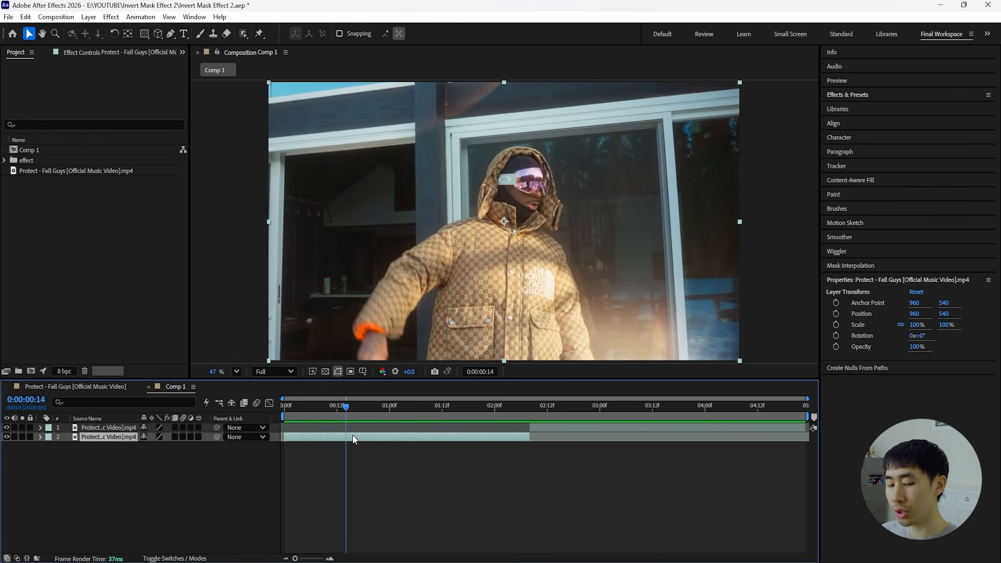
key("ctrl+shift+d")
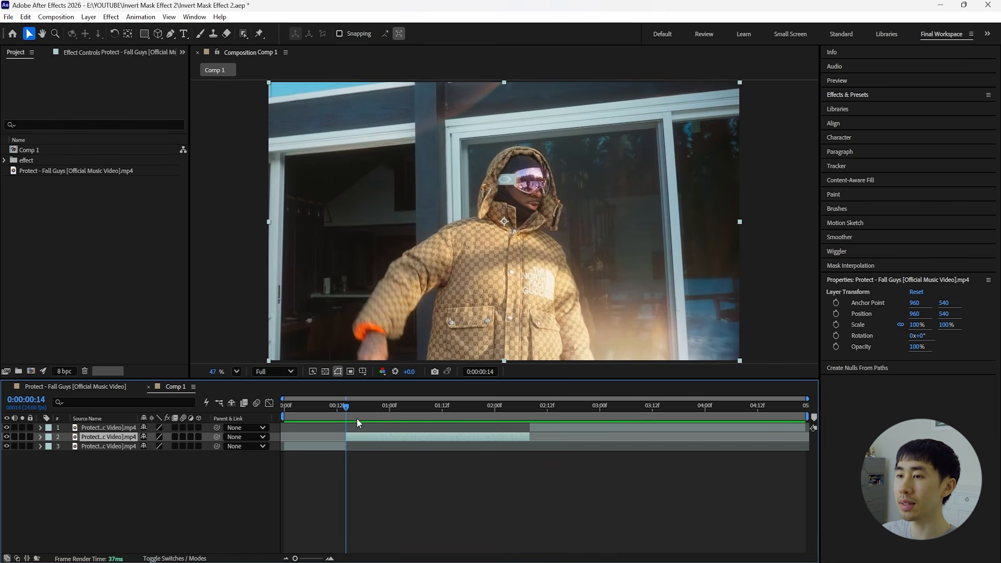
mouse_move(354, 406)
left_mouse_down()
mouse_move(450, 416)
mouse_move(350, 418)
left_mouse_up()
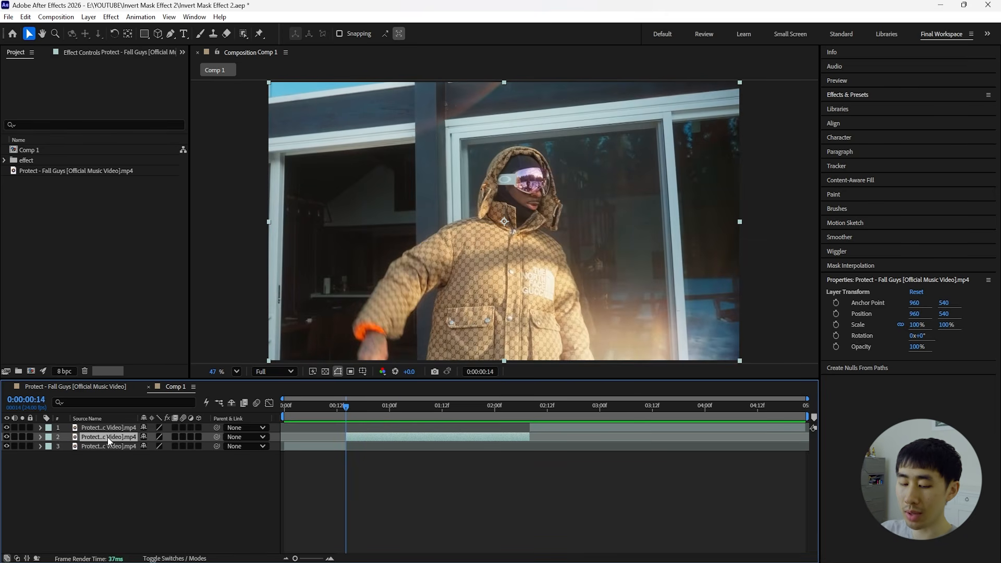
Create a white 1920 x 1080 solid above the middle clip and place it just before the cut at 0:00:00:14.
key("ctrl+y")
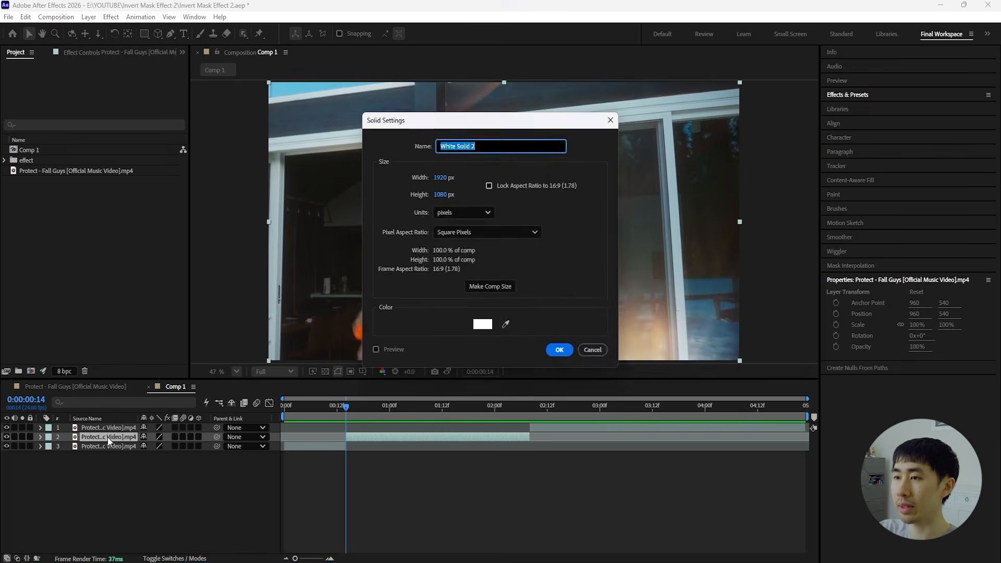
left_click(482, 323)
left_click(786, 205)
left_click(560, 349)
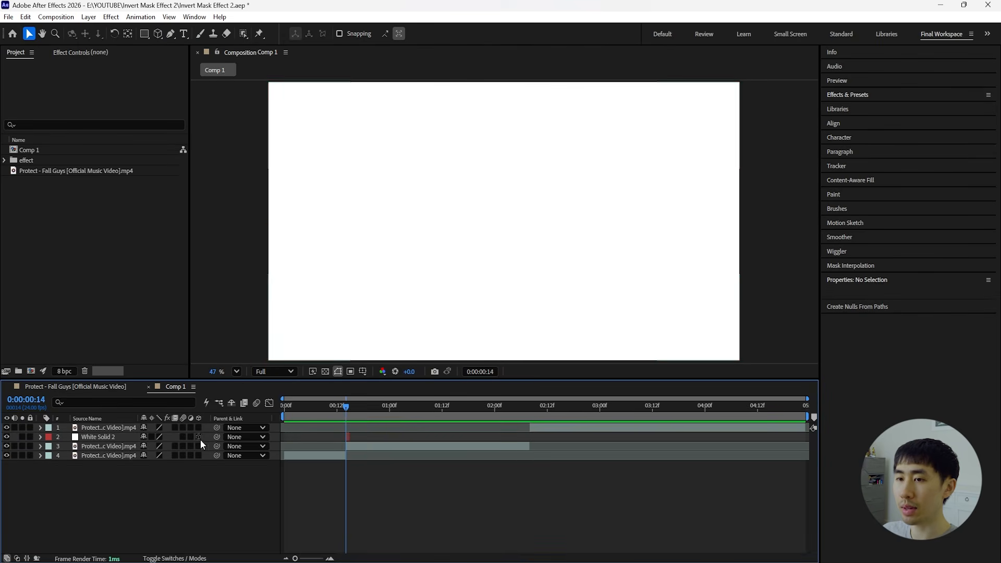
left_click(101, 437)
key("=")
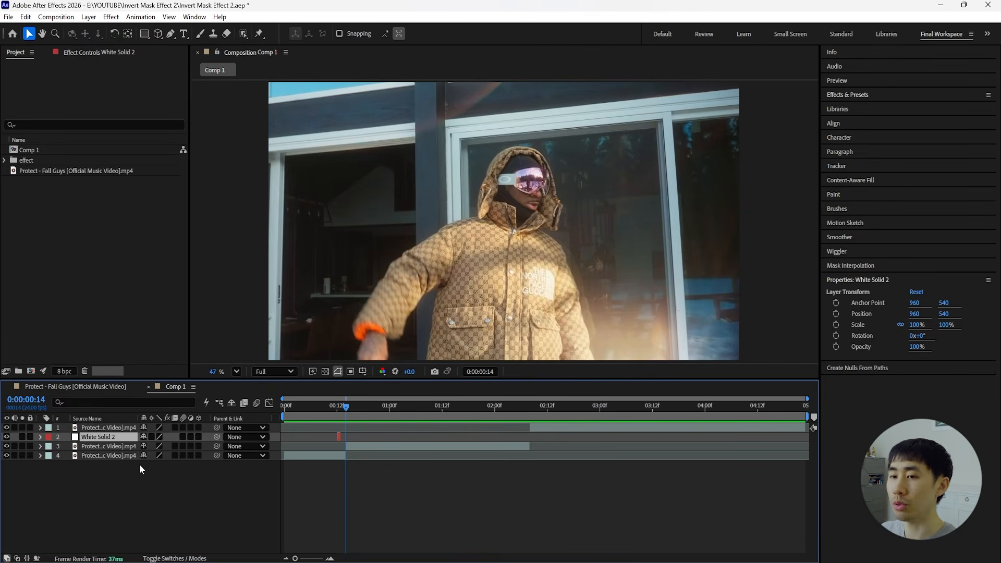
Duplicate the white solid and shift the copy to fill the gap between the original solid and the cut at 0:00:00:14.
key("ctrl+d")
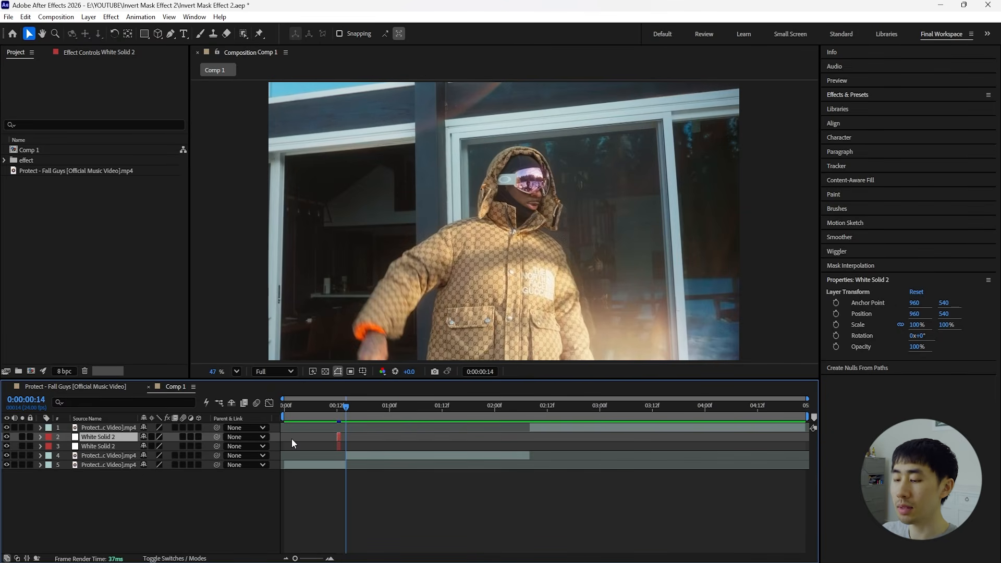
key("=")
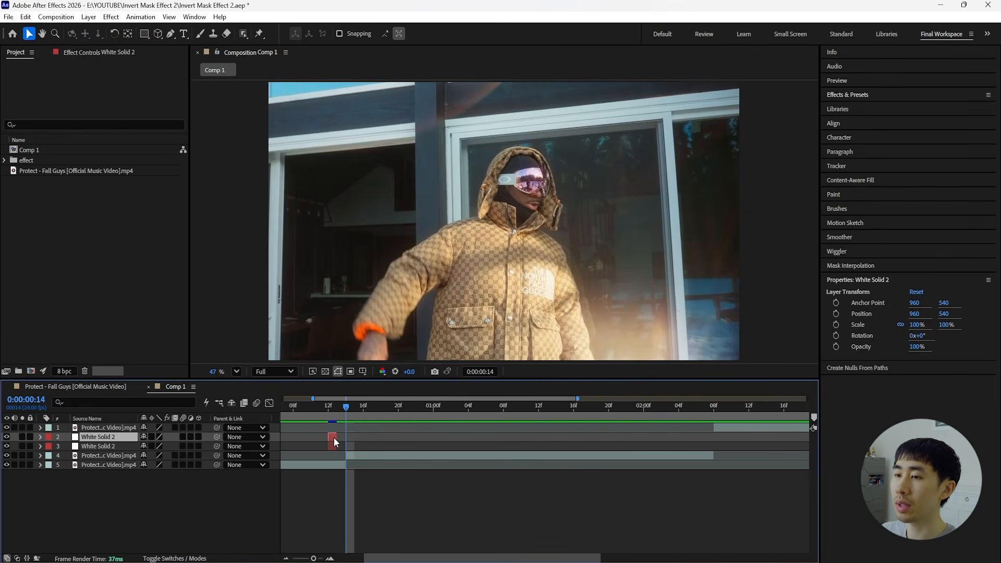
left_click_drag(333, 437, 341, 436)
key("minus")
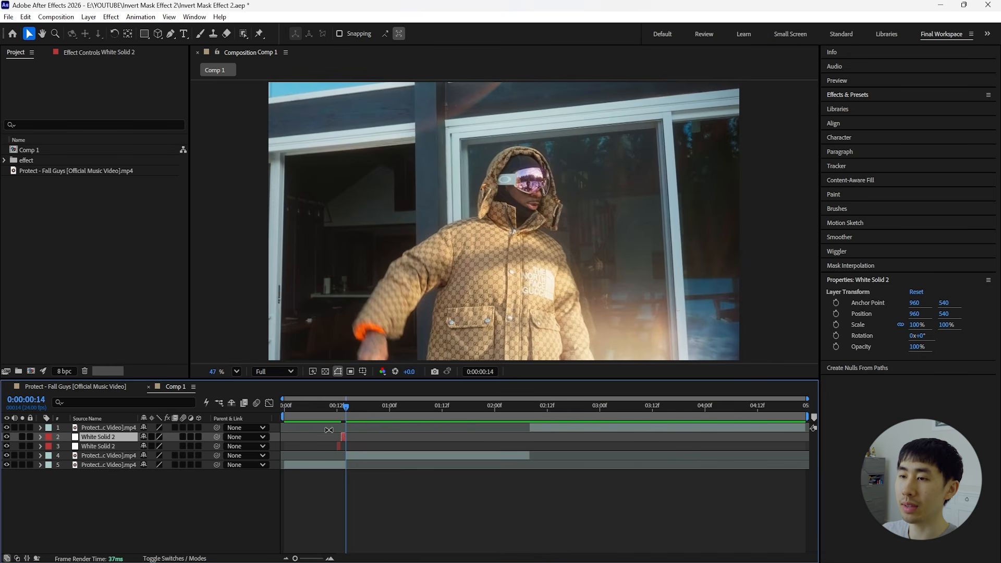
Change the colour of the upper duplicated solid to black through its solid settings.
left_click(89, 17)
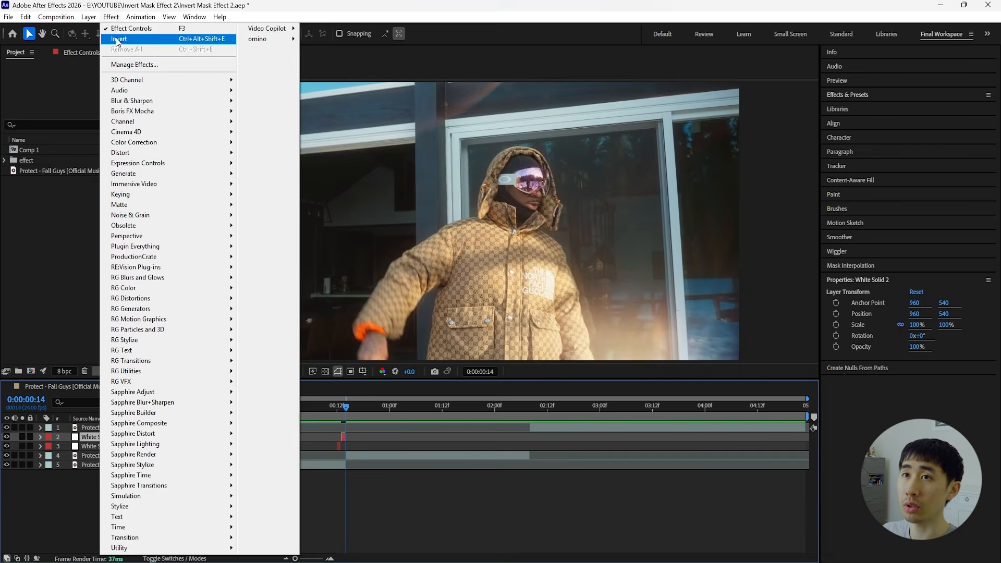
left_click(109, 42)
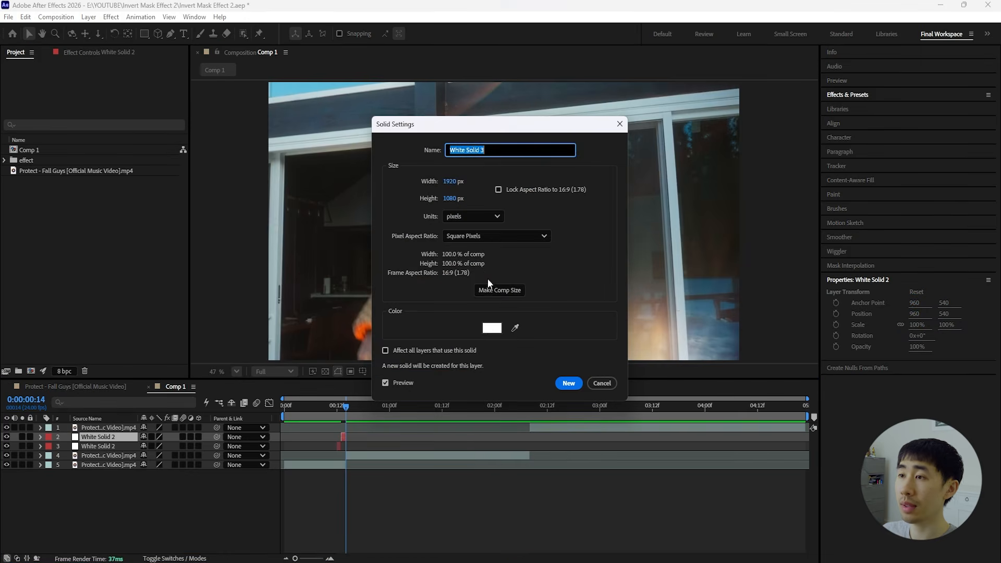
left_click(492, 327)
left_click_drag(574, 310, 559, 350)
left_click(786, 206)
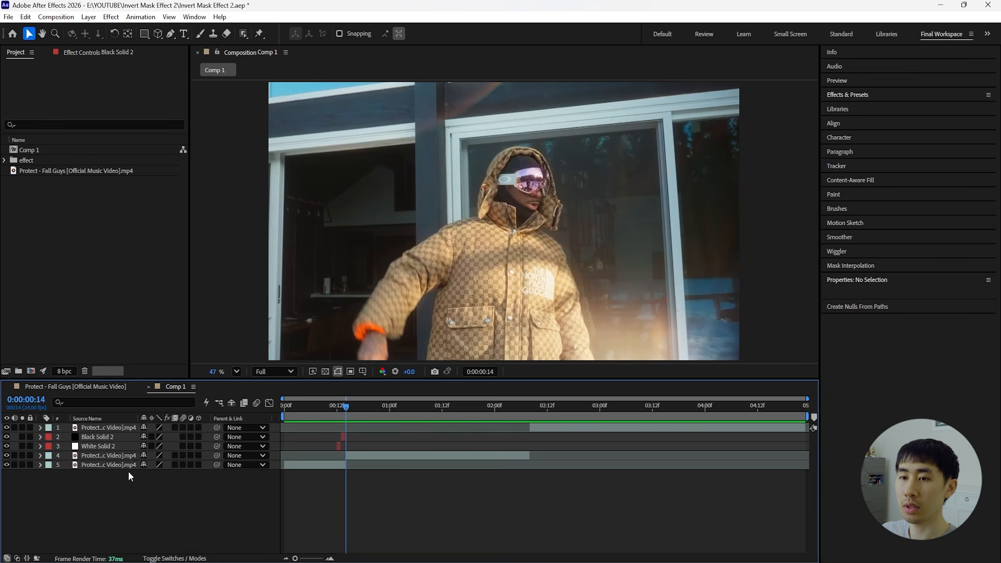
left_click(109, 445)
left_click(142, 495)
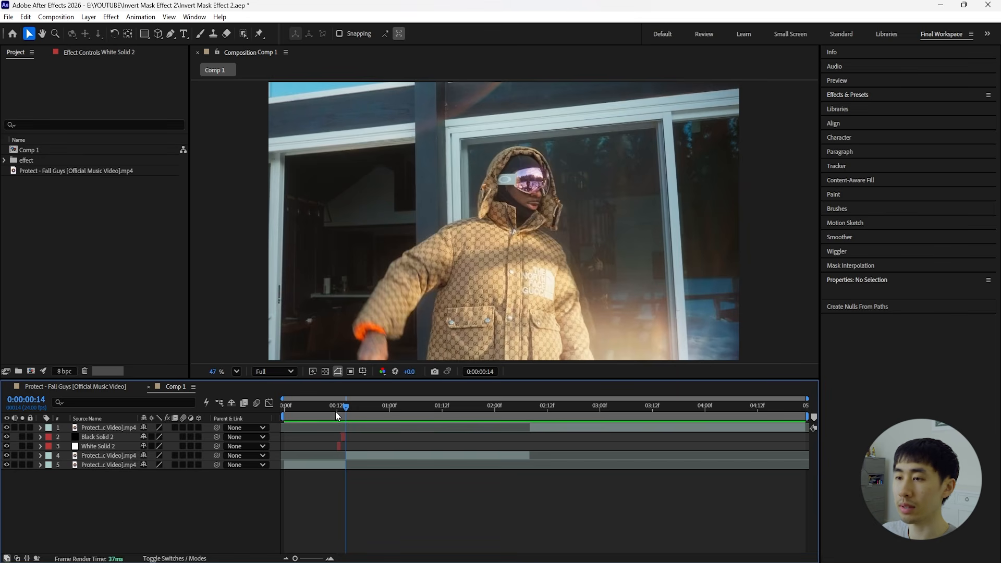
Play the composition from the start to check the white and black flash frames before the cut.
key("Home")
key("space")
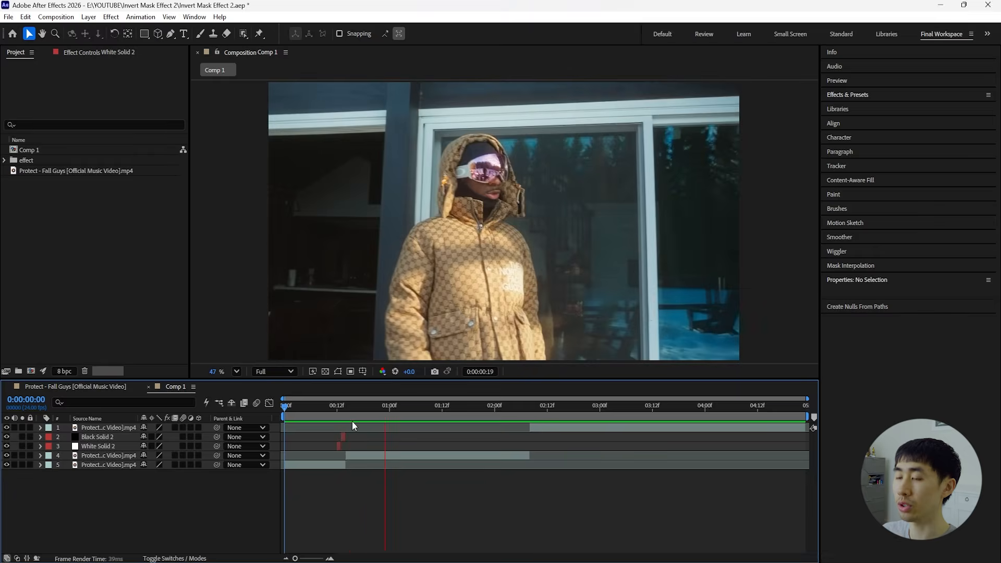
mouse_move(381, 406)
left_mouse_down()
mouse_move(308, 421)
mouse_move(374, 415)
left_mouse_up()
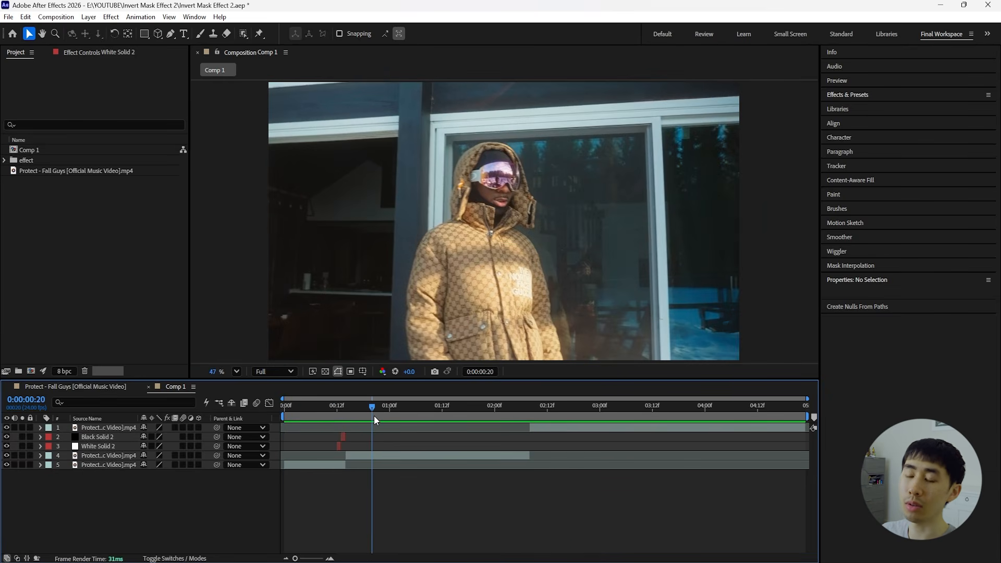
Select the middle clip and display the proportional grid over the composition at 0:00:00:15.
left_click(396, 455)
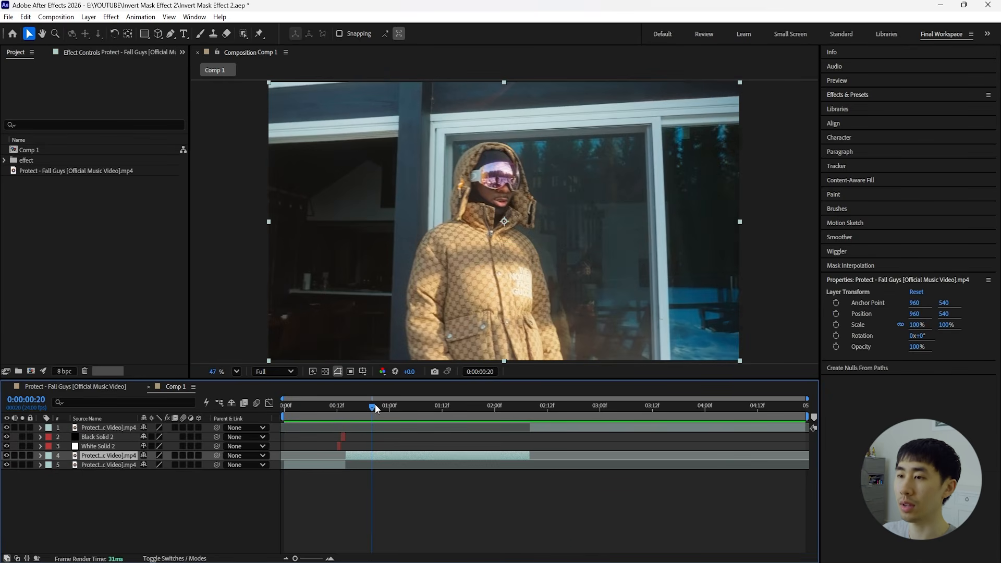
left_click_drag(374, 404, 348, 412)
left_click(362, 371)
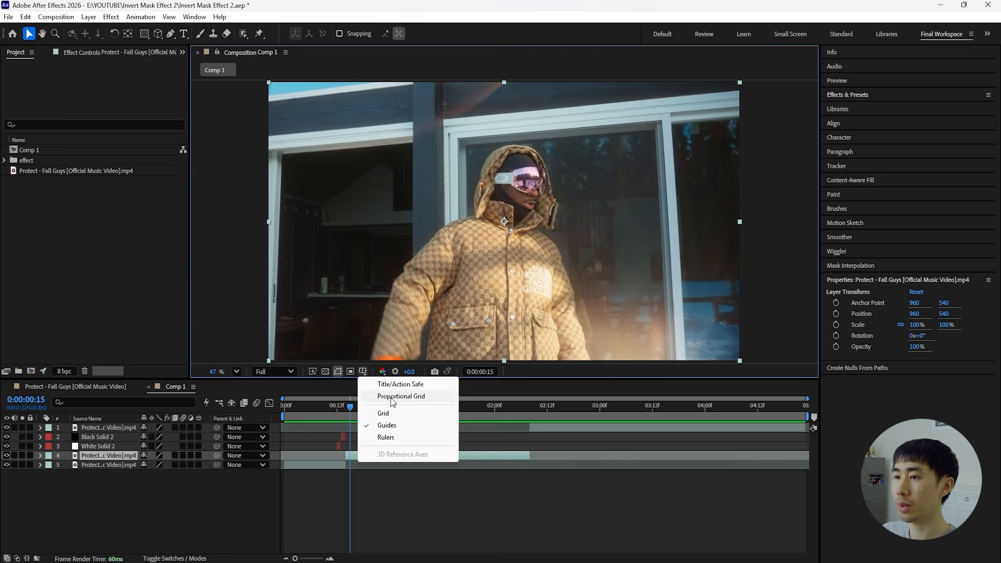
left_click(384, 413)
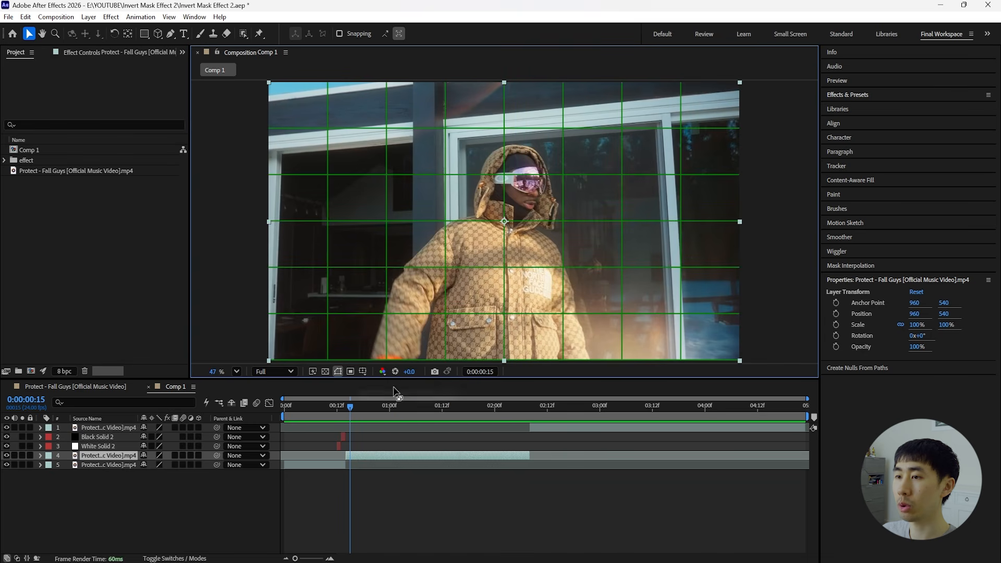
At 0:00:01:13, draw a rectangular mask on the middle clip around the subject, spanning the four central grid columns and the full frame height.
left_click(143, 33)
left_click_drag(347, 410, 446, 411)
scroll(521, 284, "down", 4)
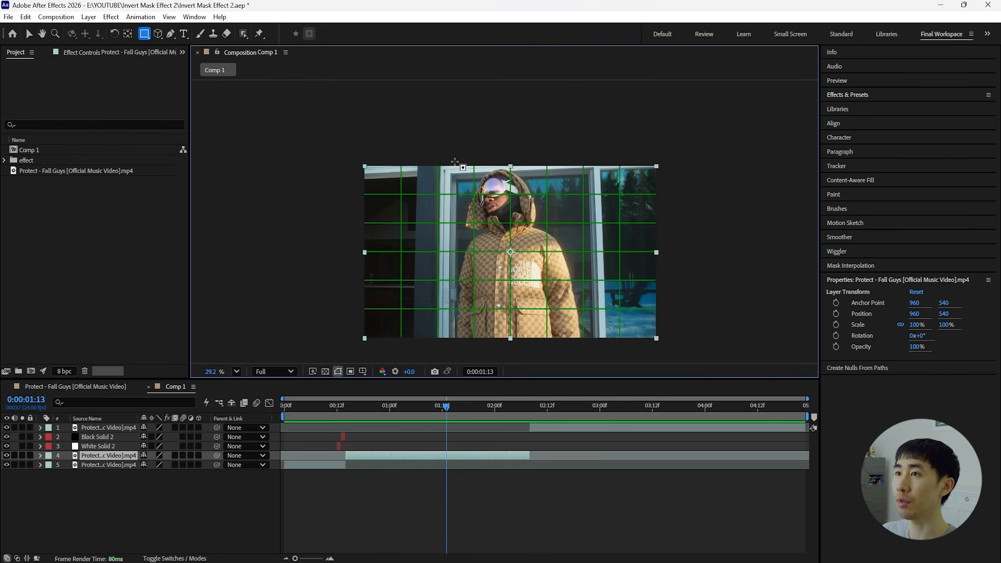
left_click_drag(437, 155, 582, 352)
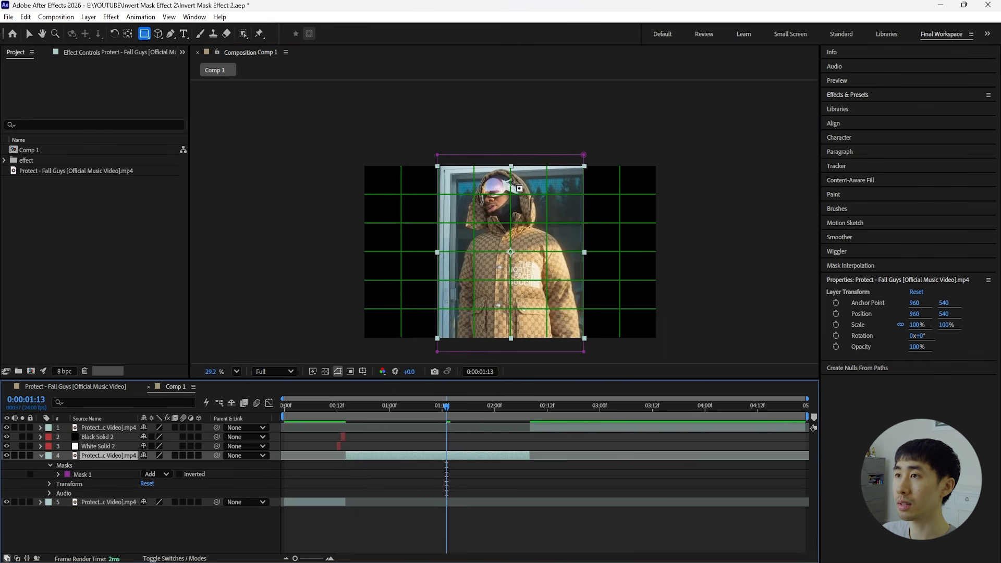
Move the masked clip horizontally into the right half of the frame, setting its position to 1443, 540.
key("v")
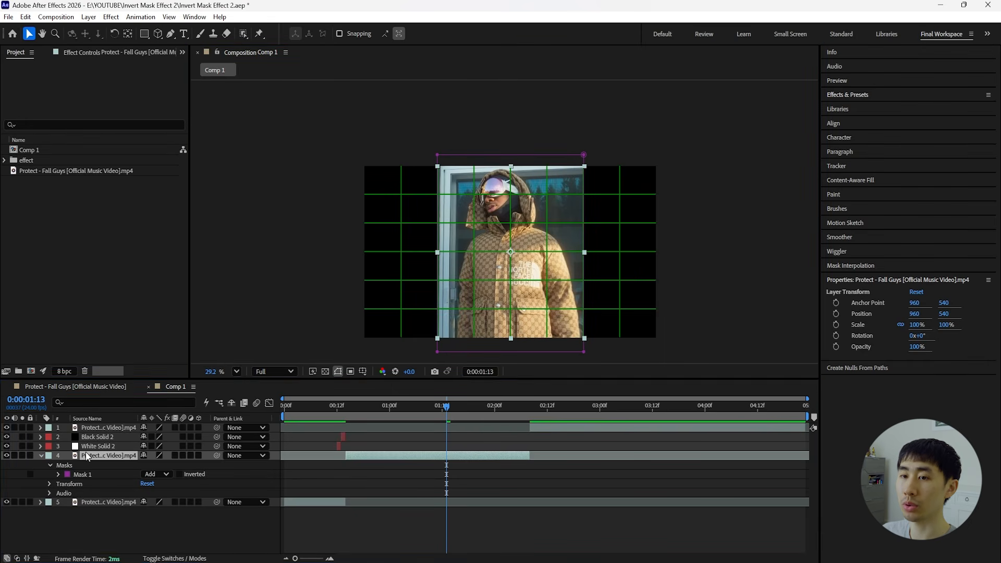
key("p")
left_click_drag(144, 464, 404, 474)
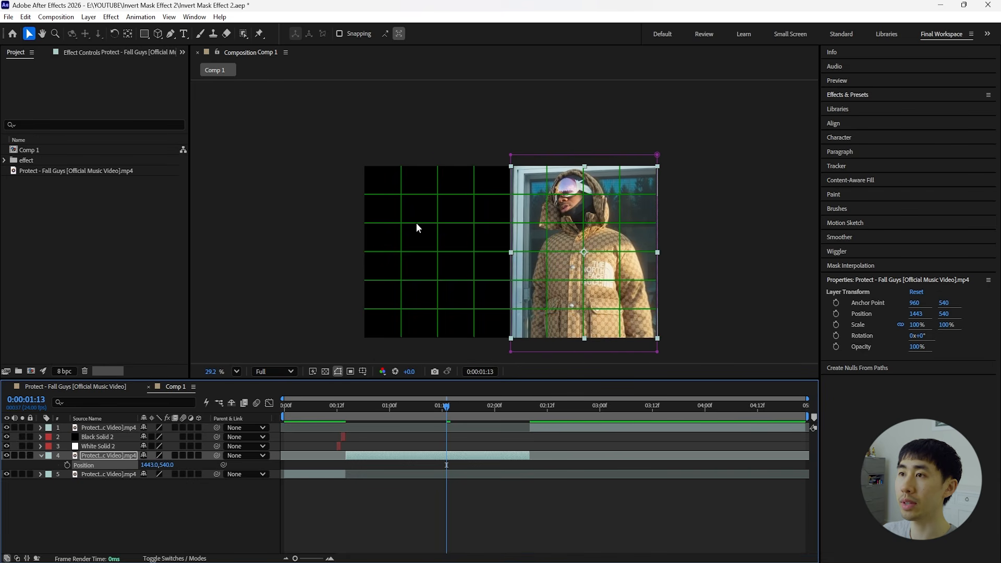
Nudge the mask's left edge slightly left so it meets the vertical centre line of the grid.
scroll(530, 211, "up", 5)
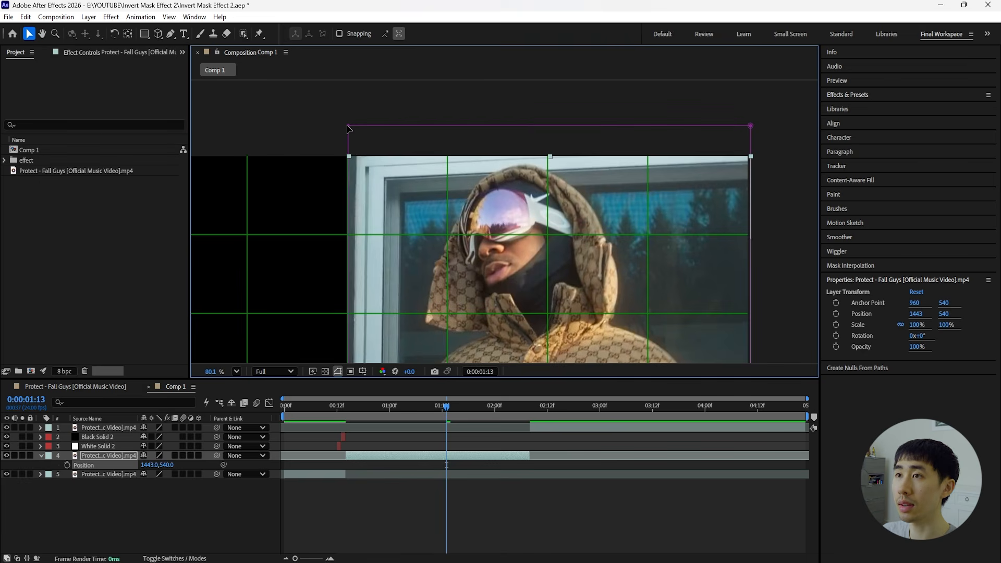
key("space")
left_click_drag(447, 238, 510, 83)
left_click_drag(479, 284, 512, 196)
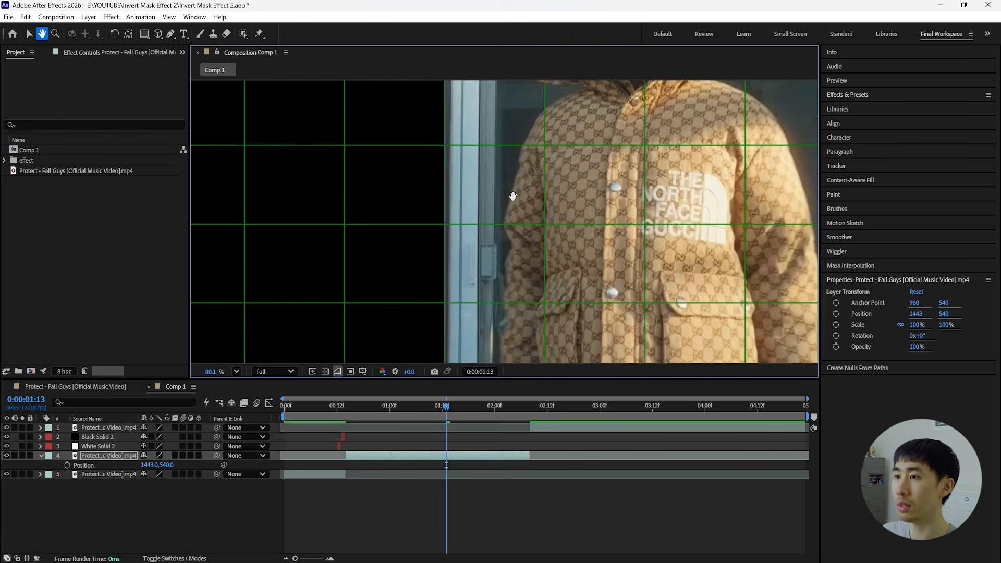
scroll(480, 301, "down", 1)
scroll(465, 315, "down", 3)
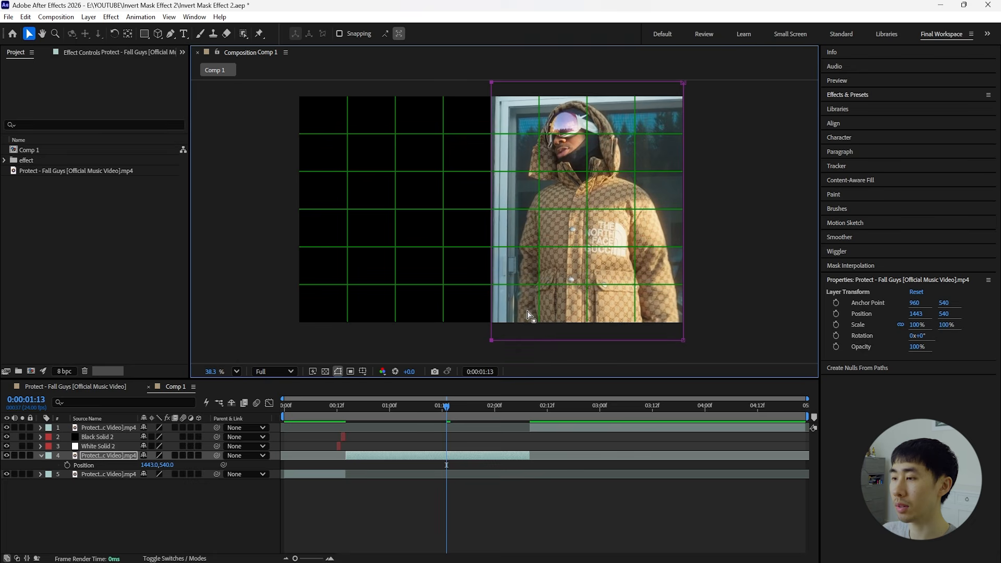
key("Left")
key("Left")
key("Left")
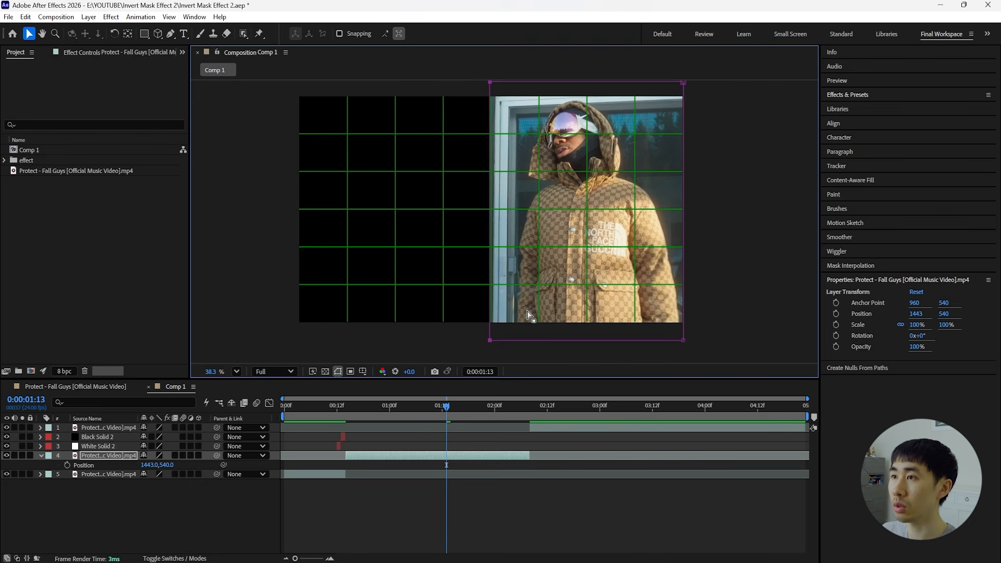
scroll(477, 232, "up", 2)
scroll(557, 249, "up", 2)
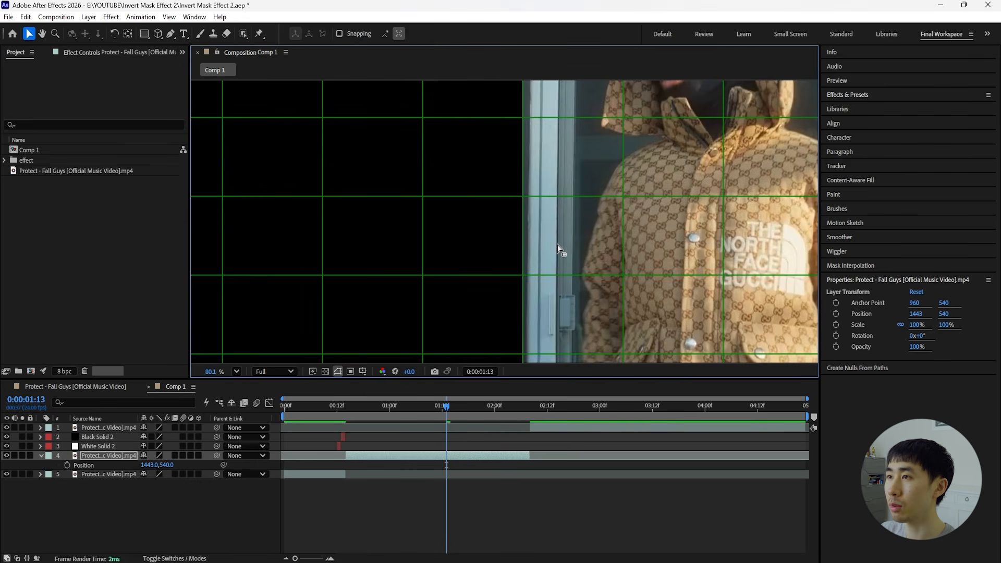
scroll(558, 248, "down", 4)
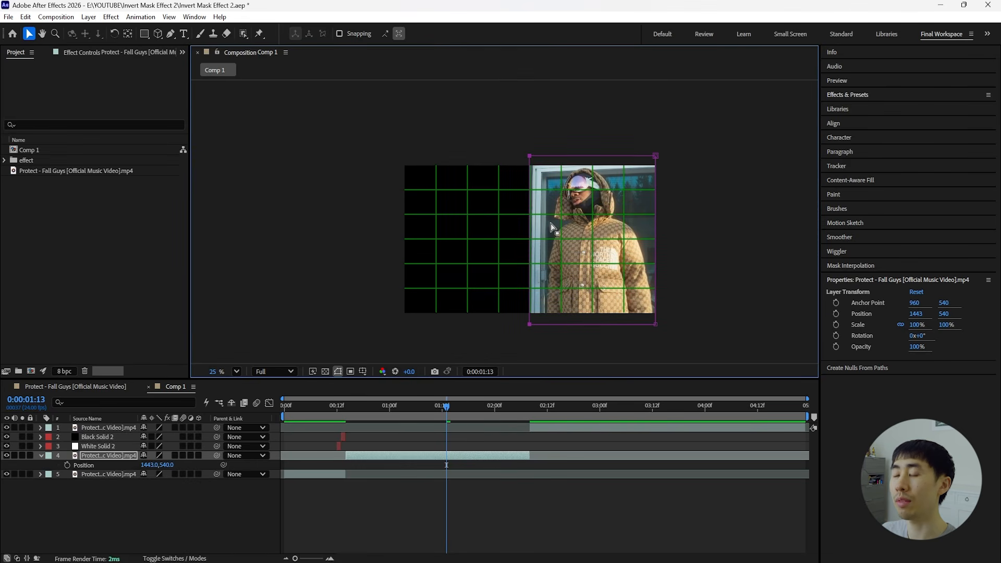
Fit the composition in the viewer and hide the proportional grid.
left_click(237, 371)
left_click(266, 167)
left_click(337, 371)
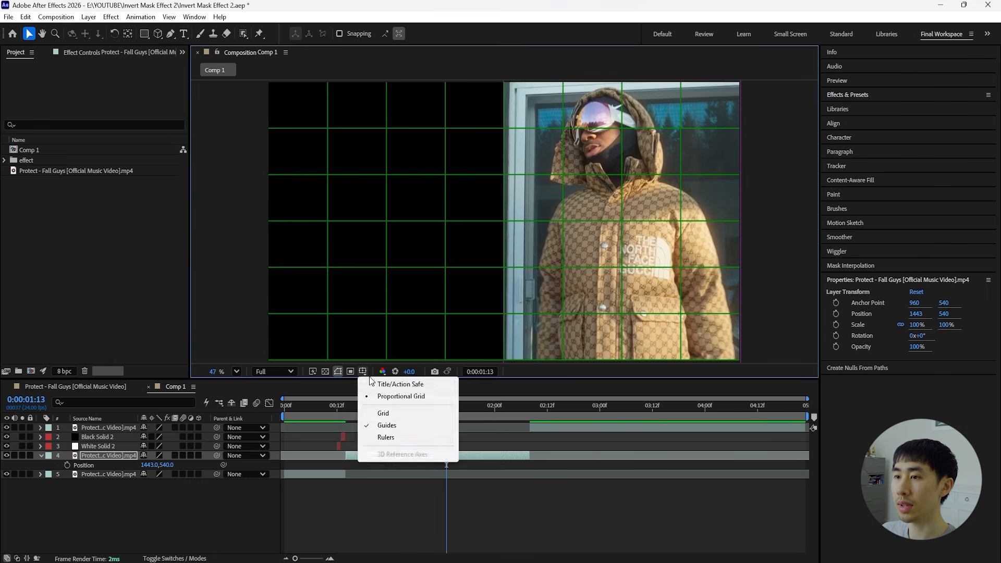
left_click(396, 395)
Pre-compose the masked clip as "protect right", moving all attributes into the new composition and adjusting its duration to the layer's time span.
right_click(116, 452)
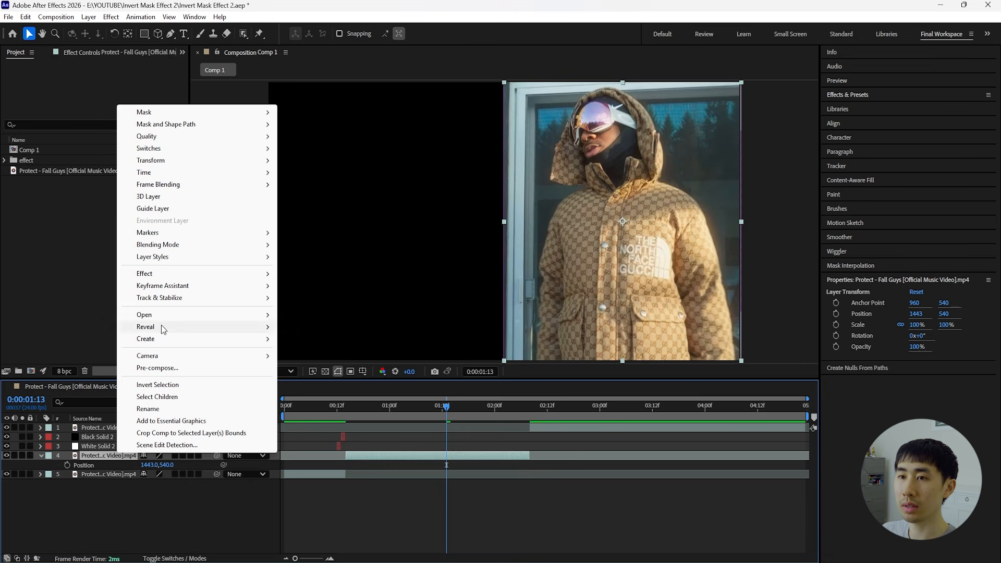
left_click(189, 369)
left_click(416, 289)
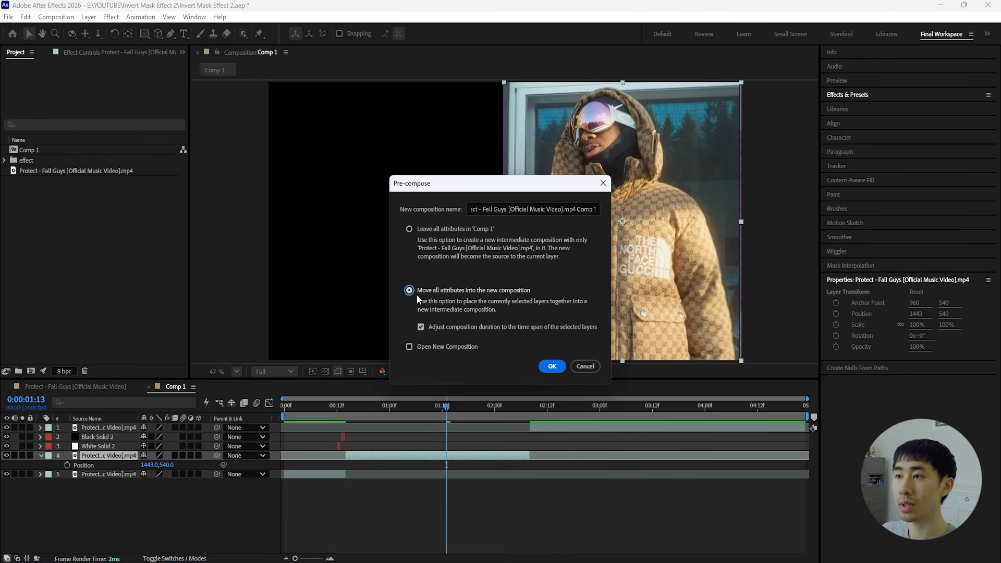
triple_click(500, 209)
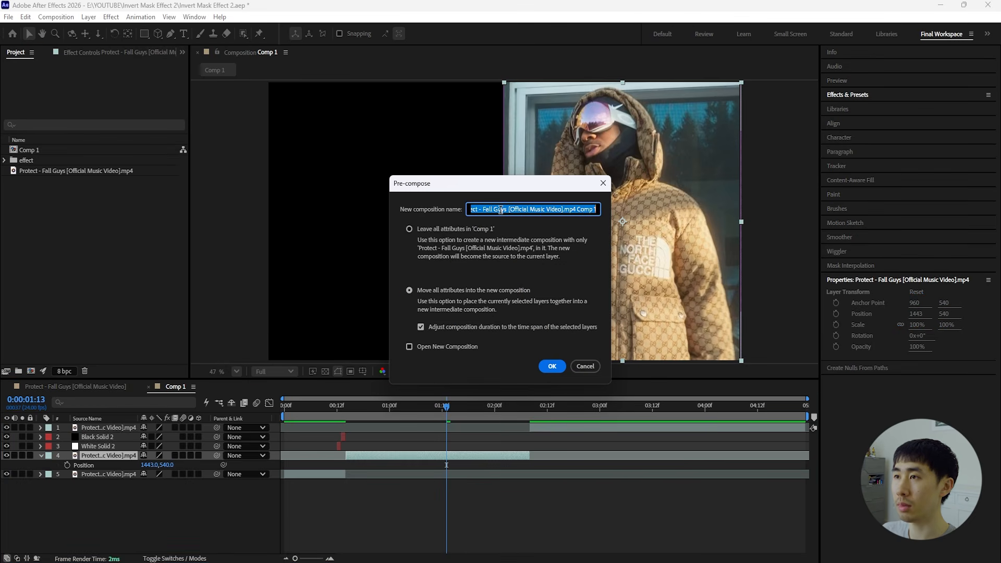
type("protect right")
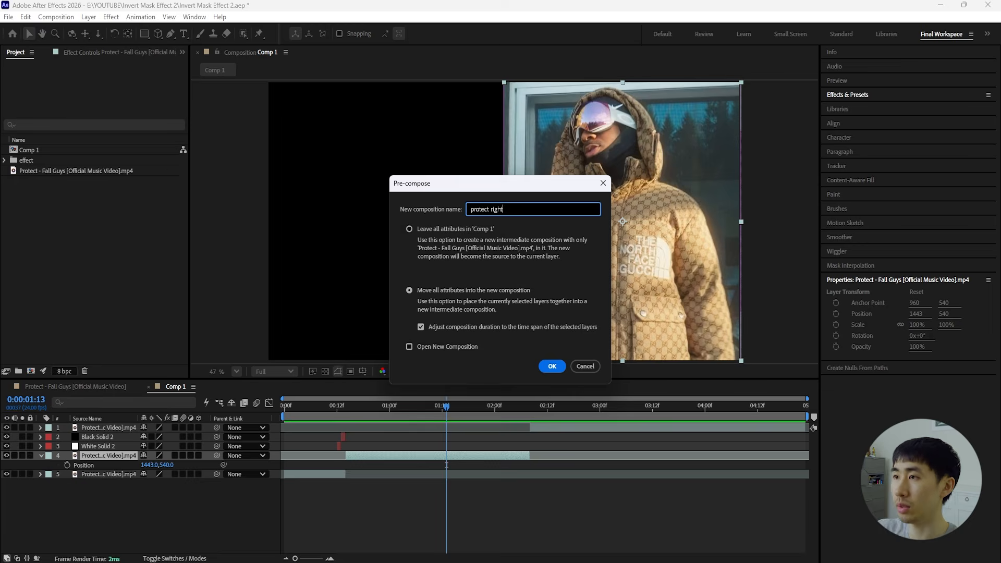
key("Return")
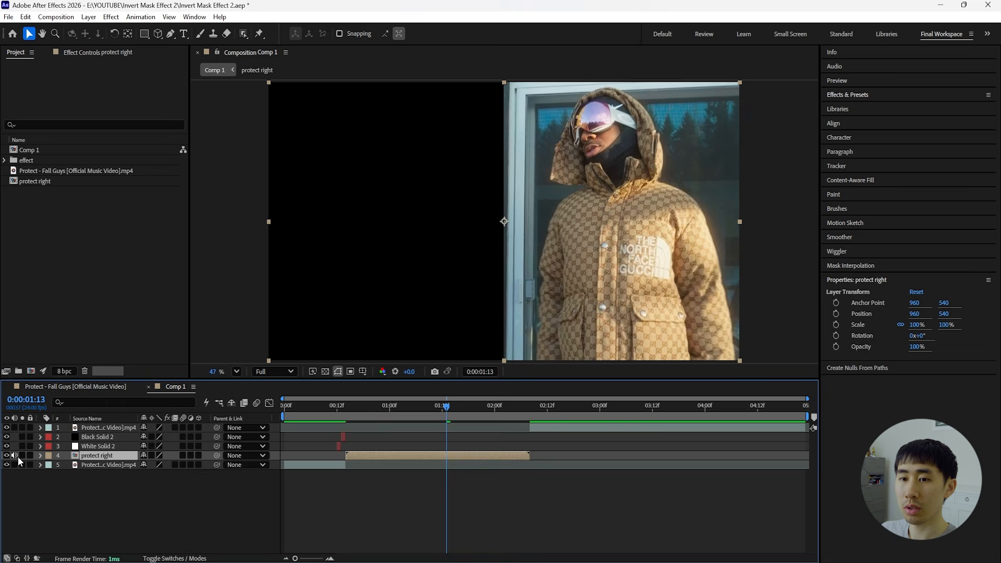
Duplicate the "protect right" layer and rename the copy "protect left".
key("ctrl+d")
right_click(100, 456)
left_click(139, 412)
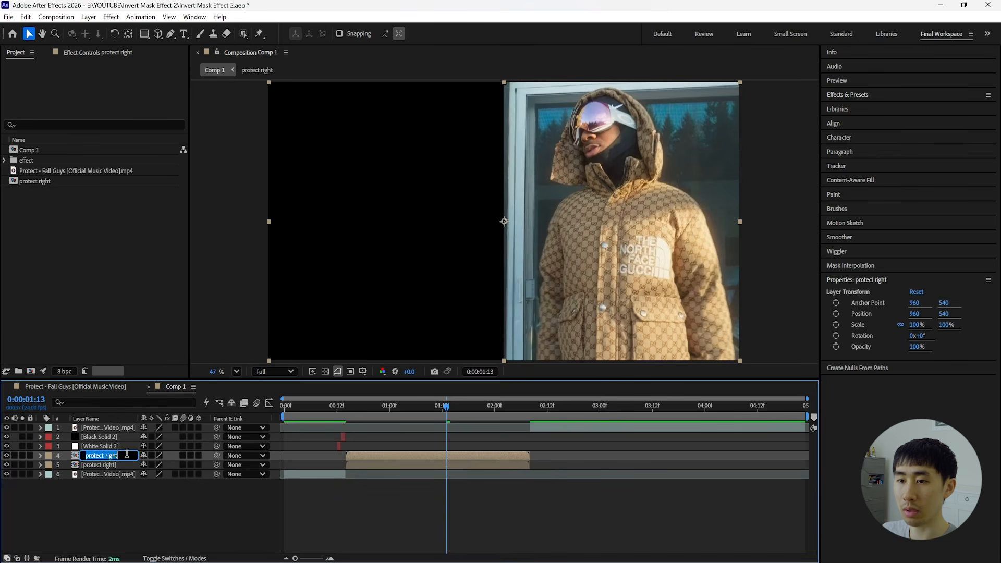
left_click(126, 455)
key("BackSpace")
key("BackSpace")
key("BackSpace")
key("BackSpace")
key("BackSpace")
type("left")
key("Return")
Flip the "protect left" layer horizontally to mirror the clip into the left half, and play back the mirrored section.
right_click(106, 455)
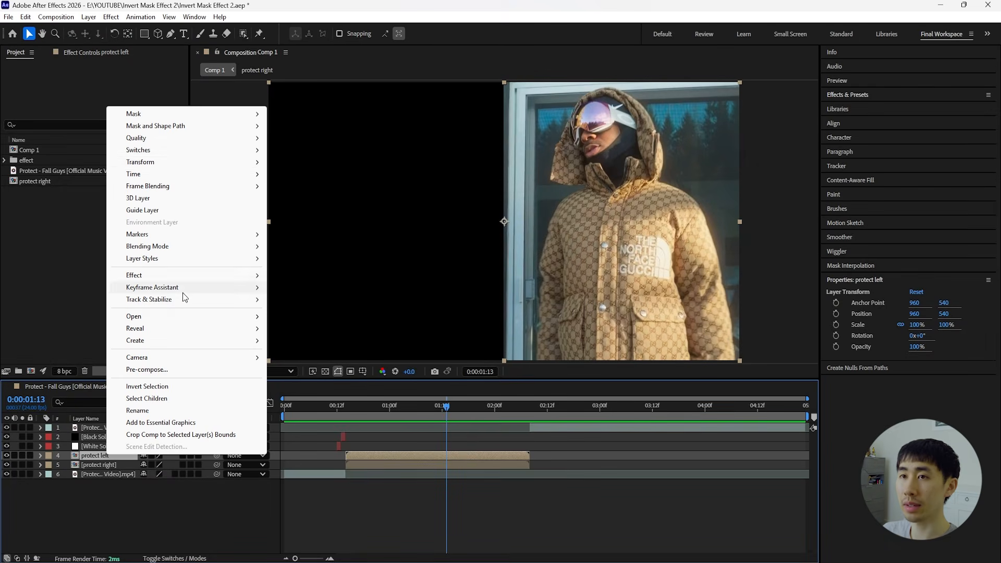
mouse_move(207, 158)
left_click(333, 256)
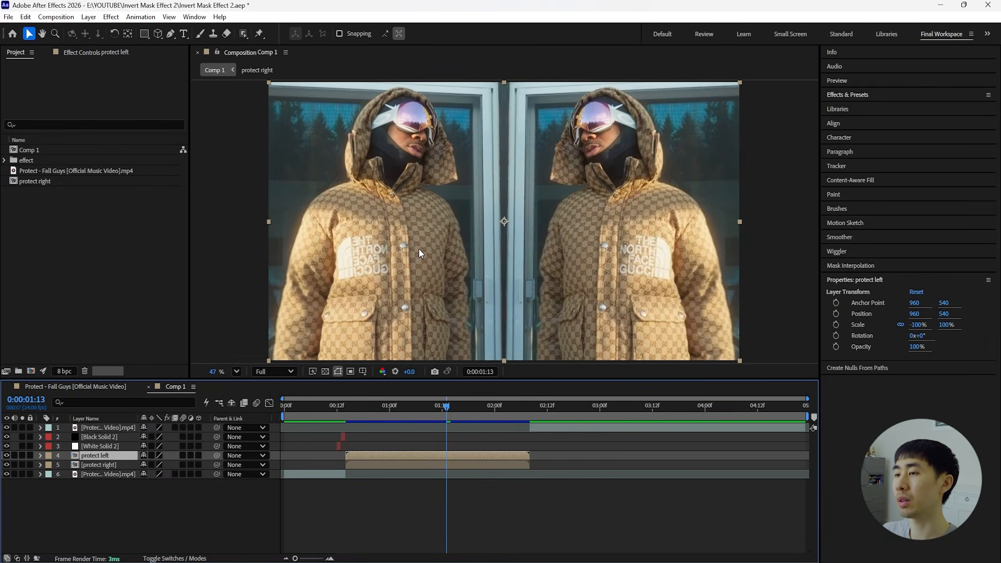
left_click_drag(437, 406, 368, 419)
key("space")
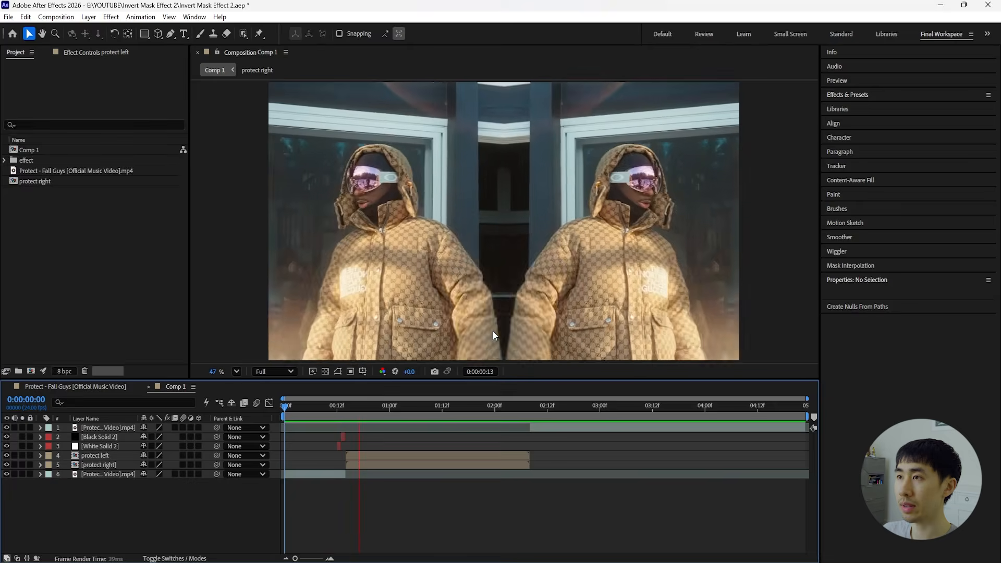
left_click(411, 406)
key("space")
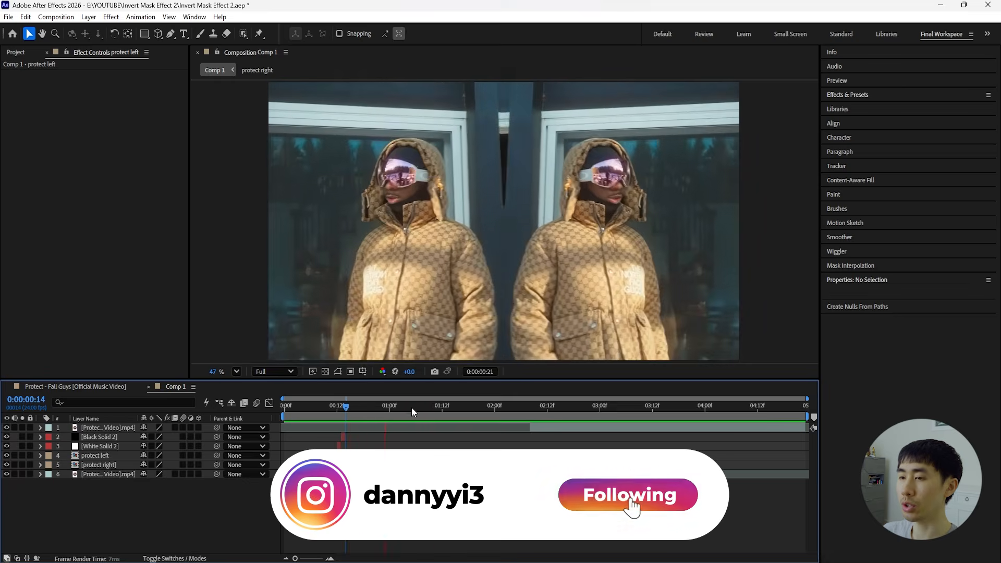
key("space")
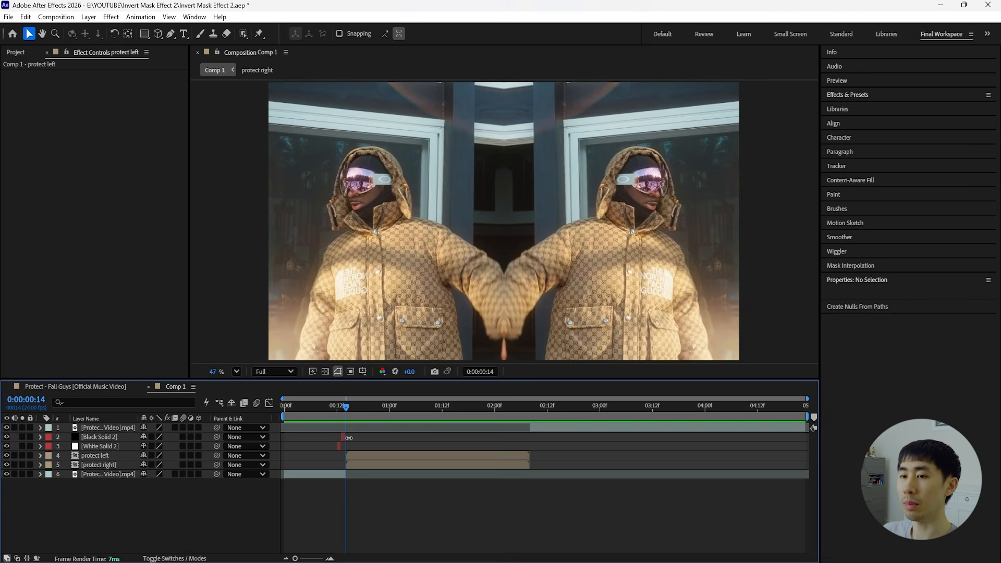
Add an adjustment layer above "protect left" and trim it to the pre-comps' span, from 0:00:00:14 to 0:00:02:08.
left_click(98, 457)
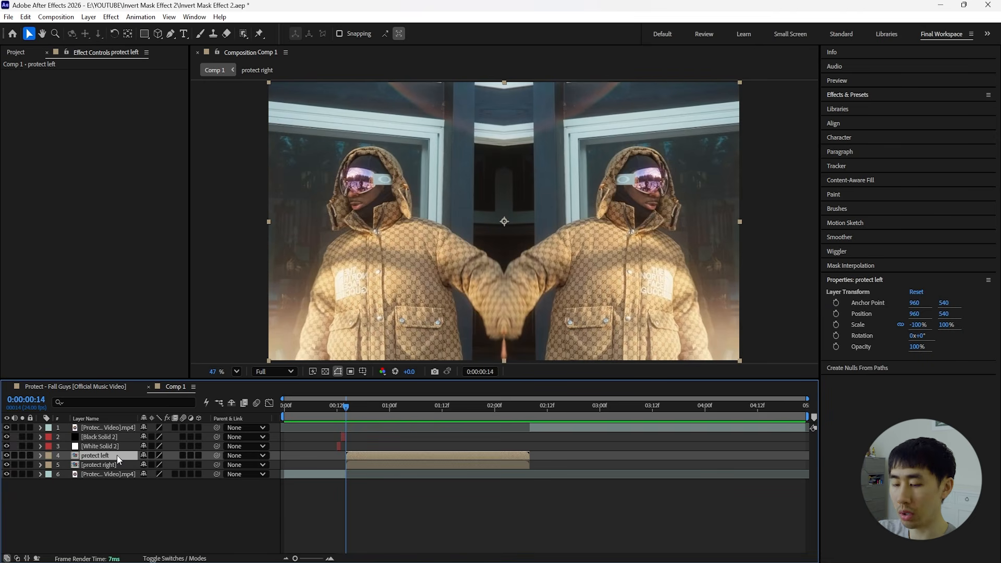
key("ctrl+alt+y")
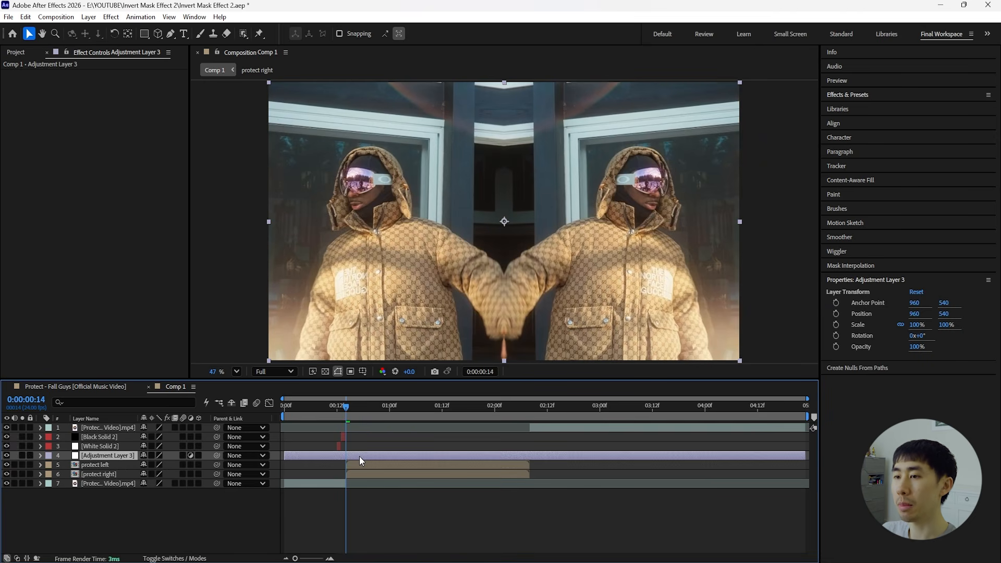
key("alt+bracketleft")
left_click(330, 468)
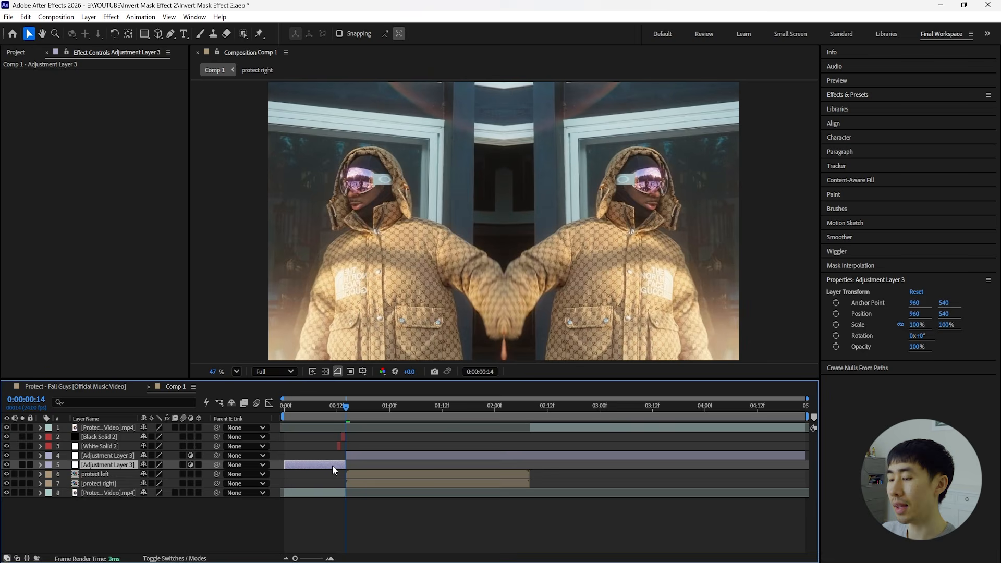
left_click(430, 474)
key("o")
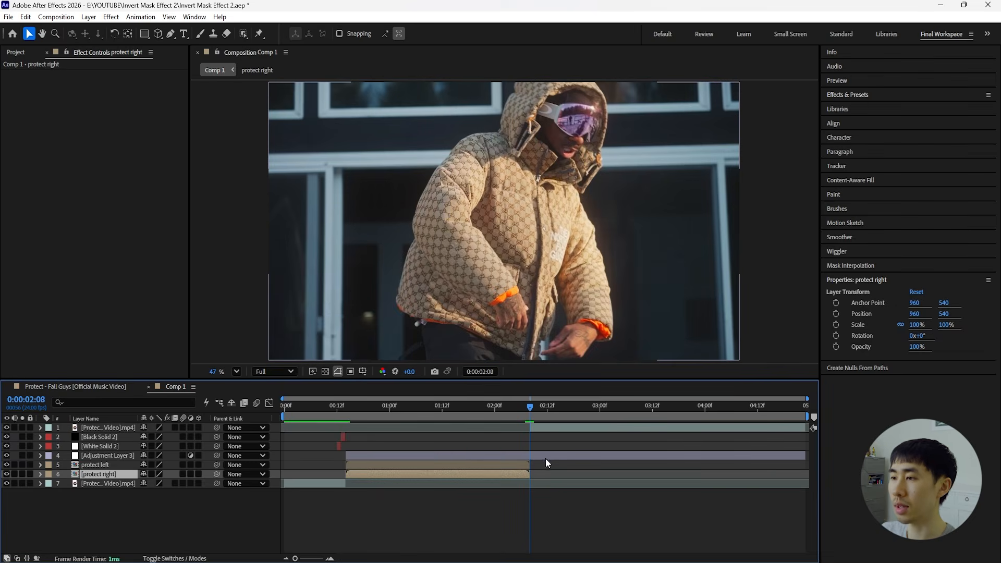
left_click(545, 457)
key("alt+bracketright")
left_click(545, 457)
Apply the Invert and Tint effects to the adjustment layer above the mirrored clips.
left_click_drag(530, 409, 393, 437)
left_click(400, 457)
key("ctrl+v")
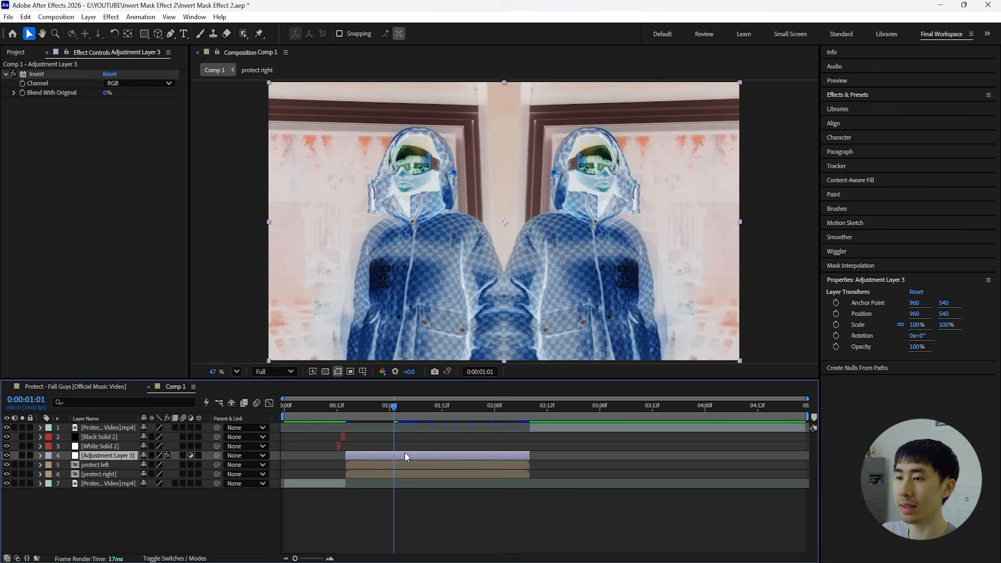
key("ctrl+space")
type("tint")
key("Return")
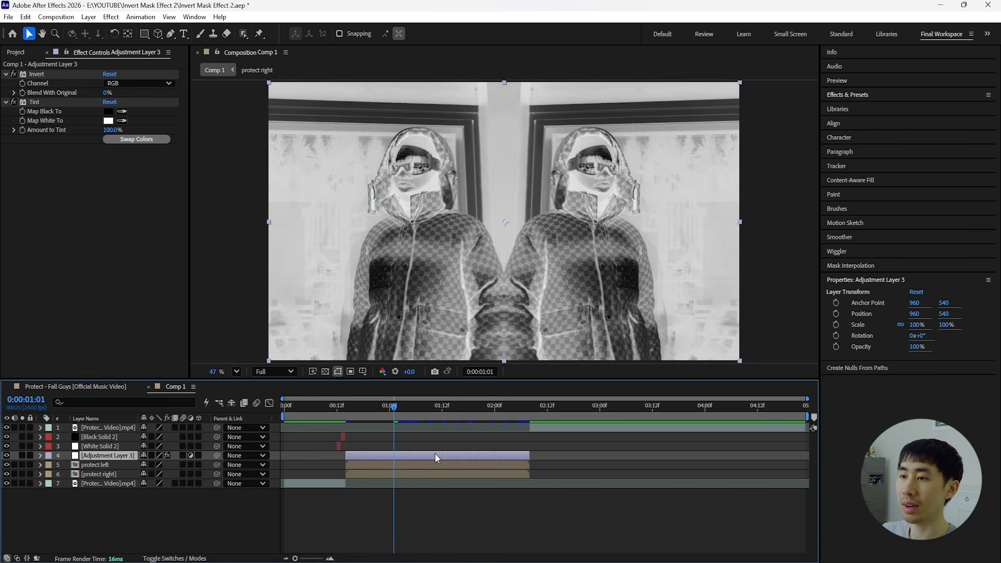
Add Curves to the adjustment layer, shape a gentle S-curve with raised highlights and lowered shadows, and preview the look.
key("ctrl+space")
type("cur")
key("Return")
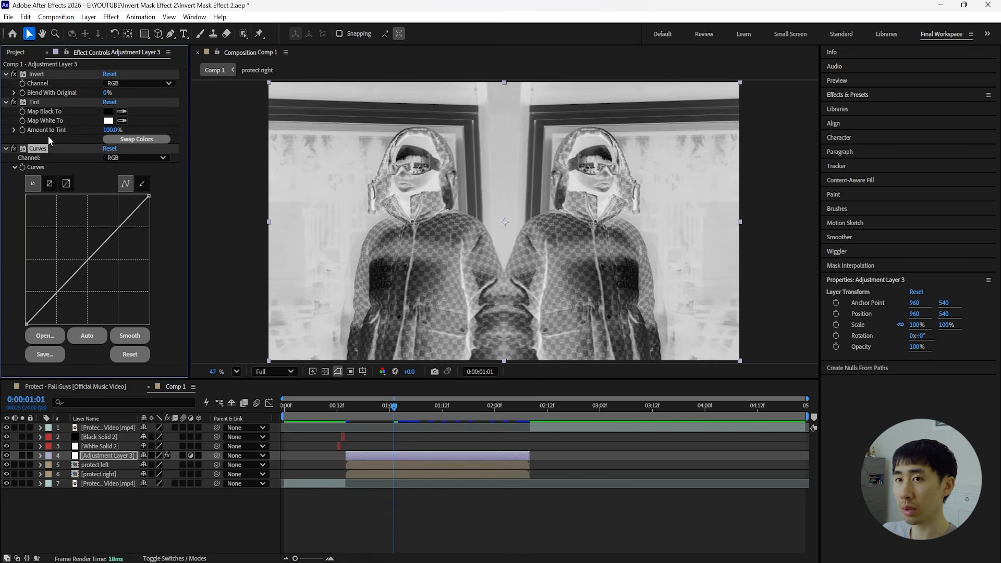
left_click_drag(410, 407, 434, 410)
key("space")
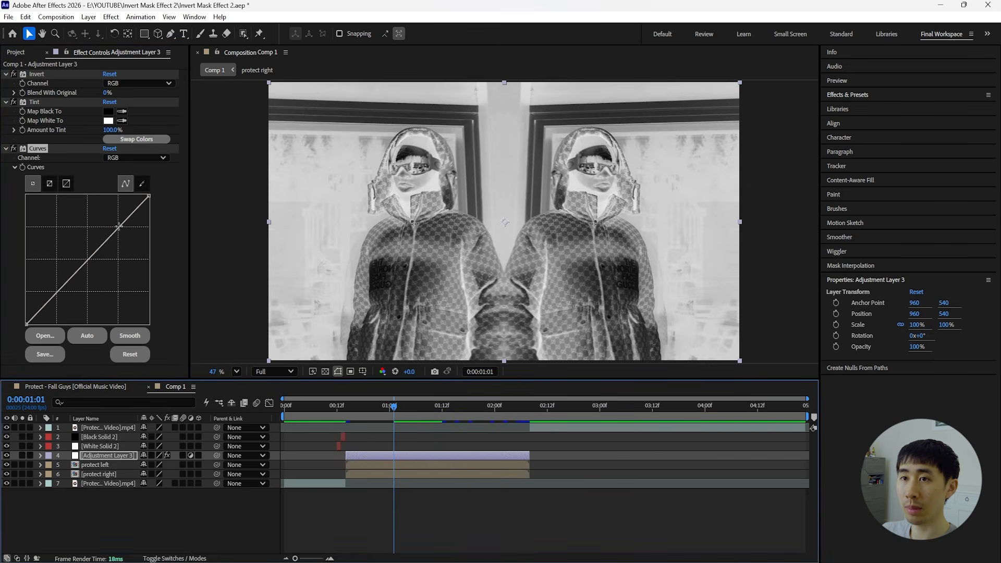
left_click_drag(119, 226, 124, 233)
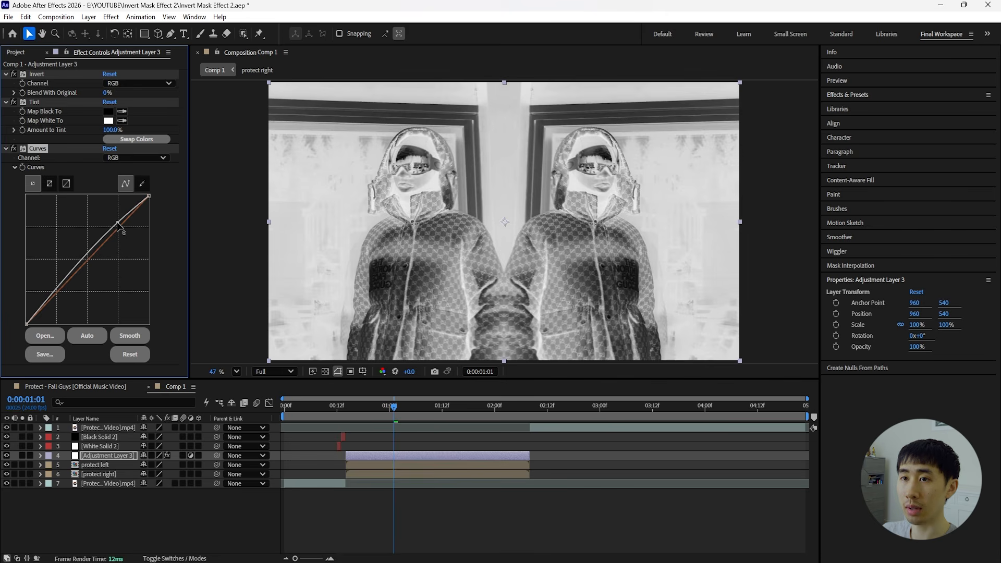
left_click_drag(53, 290, 62, 294)
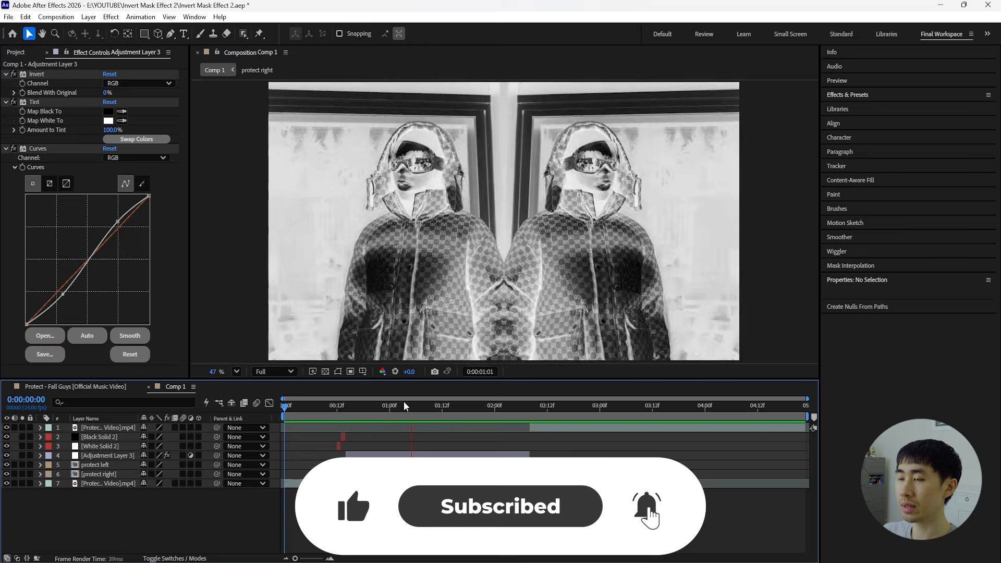
left_click_drag(403, 405, 381, 419)
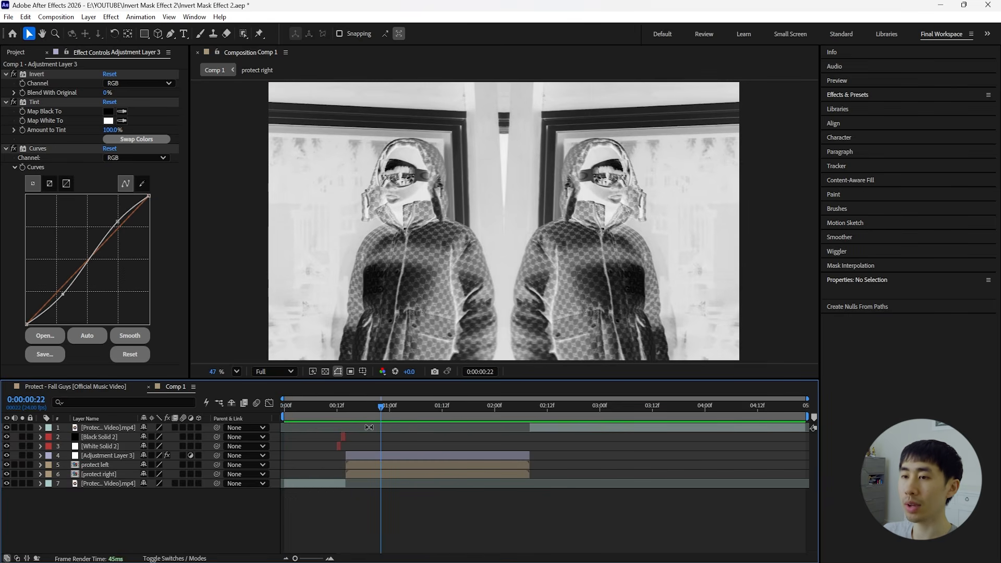
Add a new adjustment layer above the black solid and trim it to a few frames starting at 0:00:01:00.
left_click(106, 439)
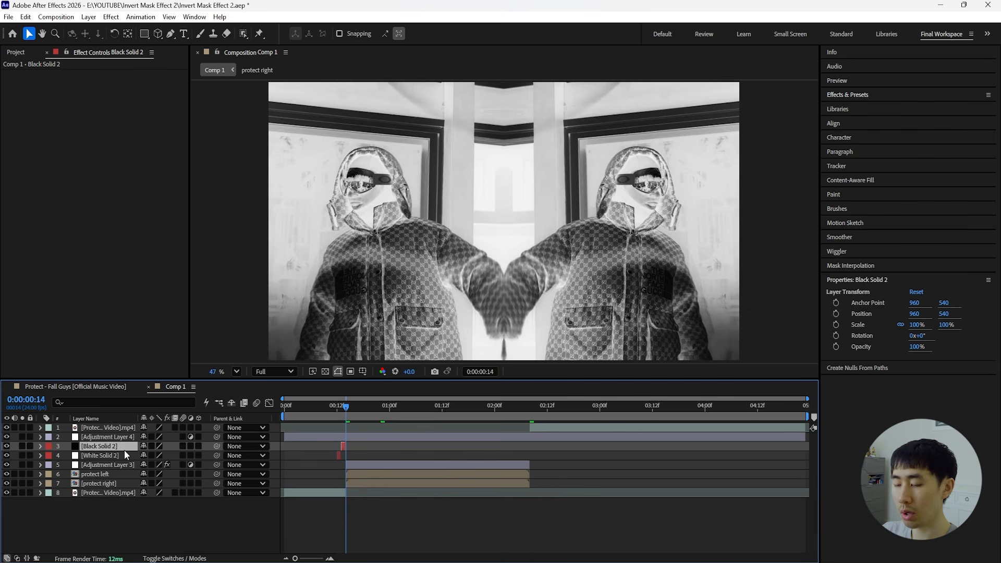
key("space")
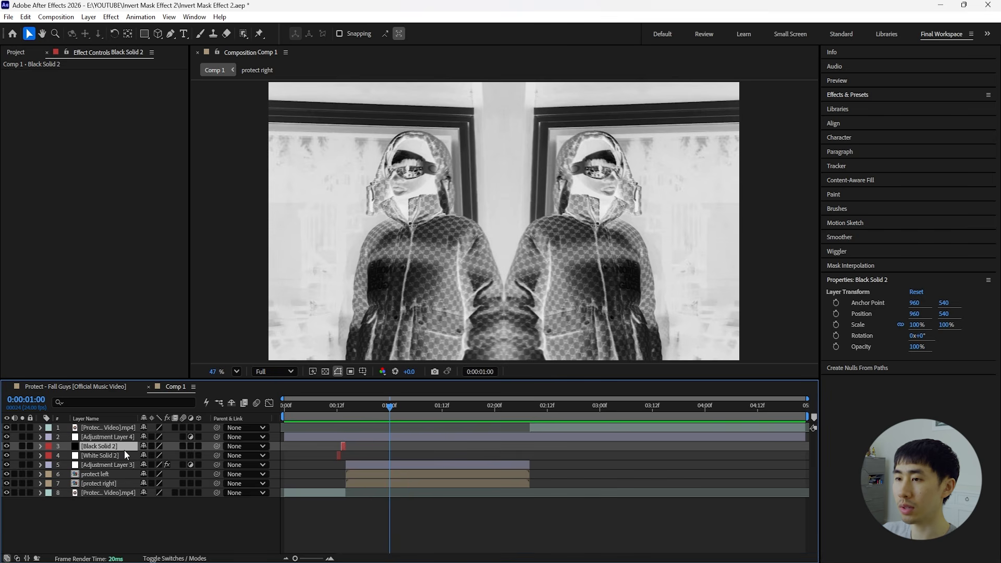
left_click(299, 437)
left_click_drag(284, 438, 387, 445)
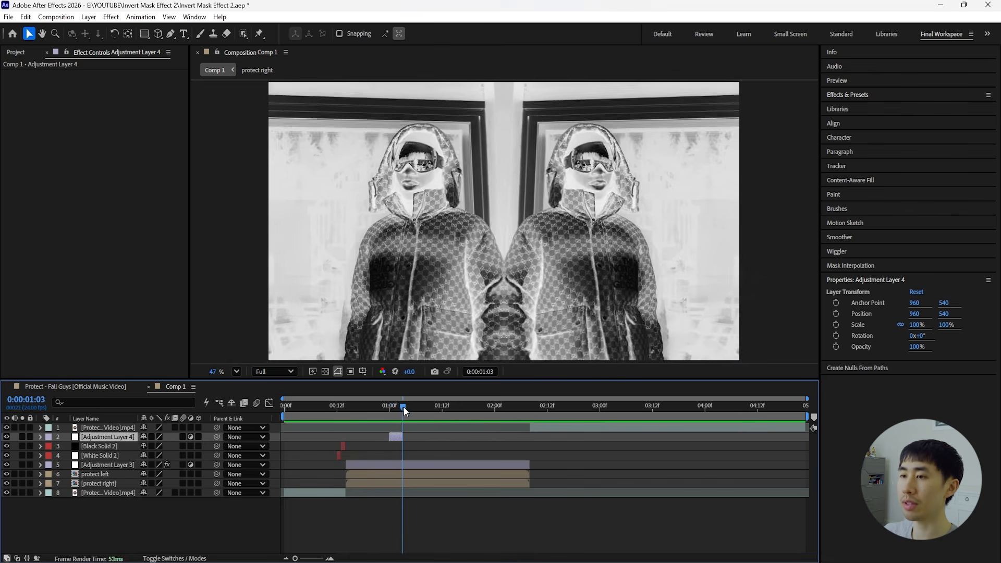
left_click_drag(403, 407, 394, 407)
Apply the Invert effect to the short adjustment layer.
key("ctrl+space")
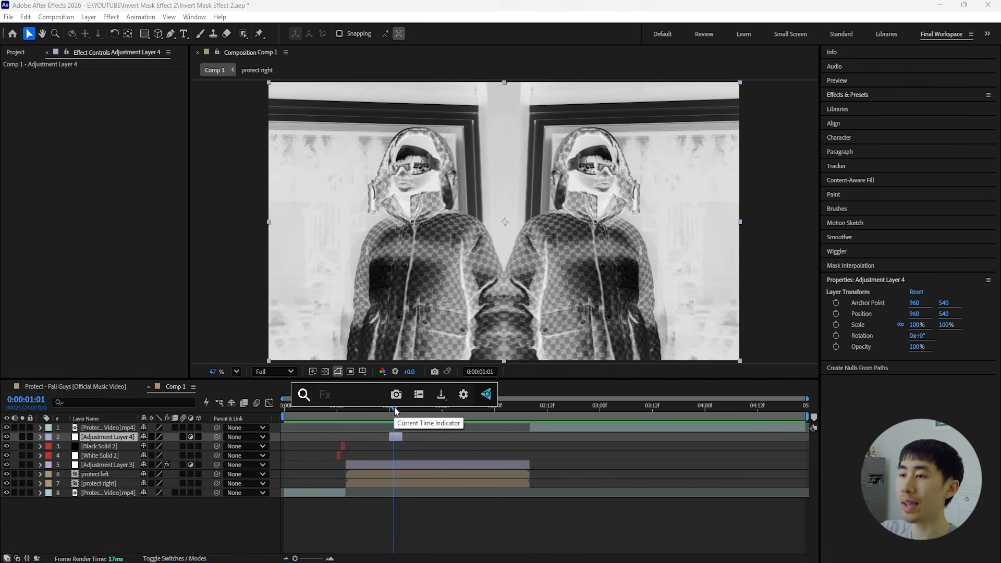
type("invert")
left_click(402, 439)
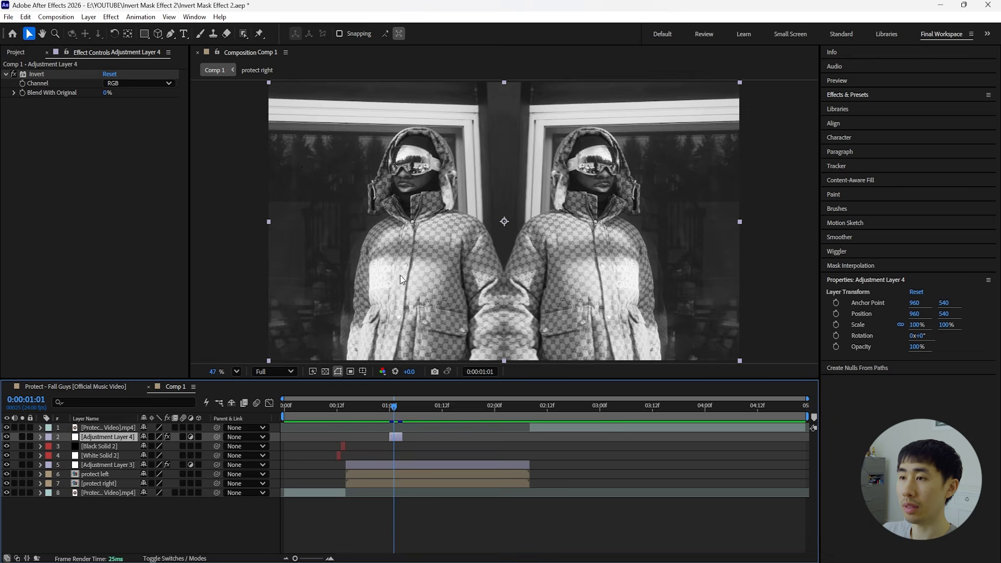
Show the proportional grid and draw a rectangular mask on the short adjustment layer covering the left half of the frame.
scroll(411, 289, "down", 1)
key("q")
key("ctrl+apostrophe")
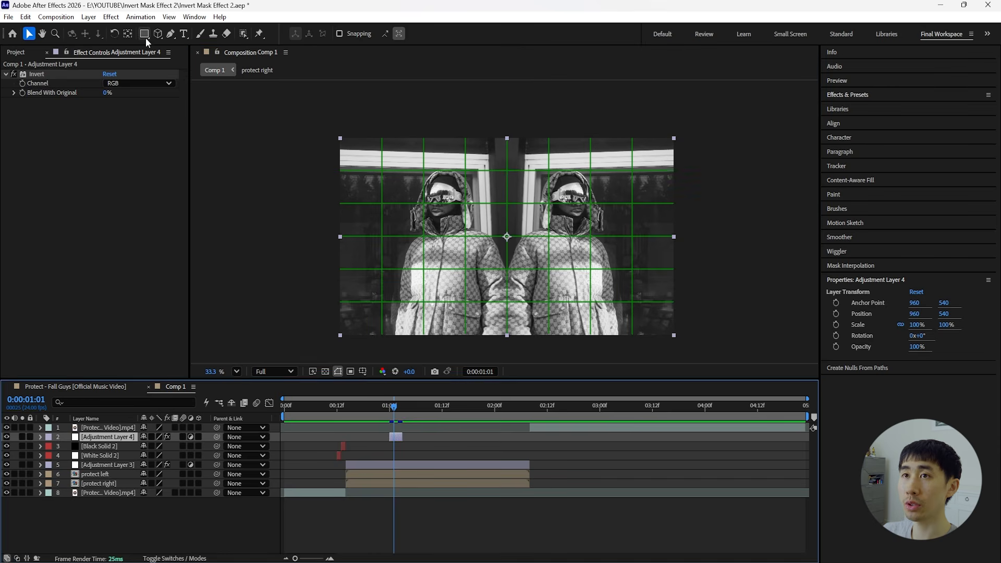
scroll(338, 119, "down", 1)
left_click_drag(324, 107, 532, 350)
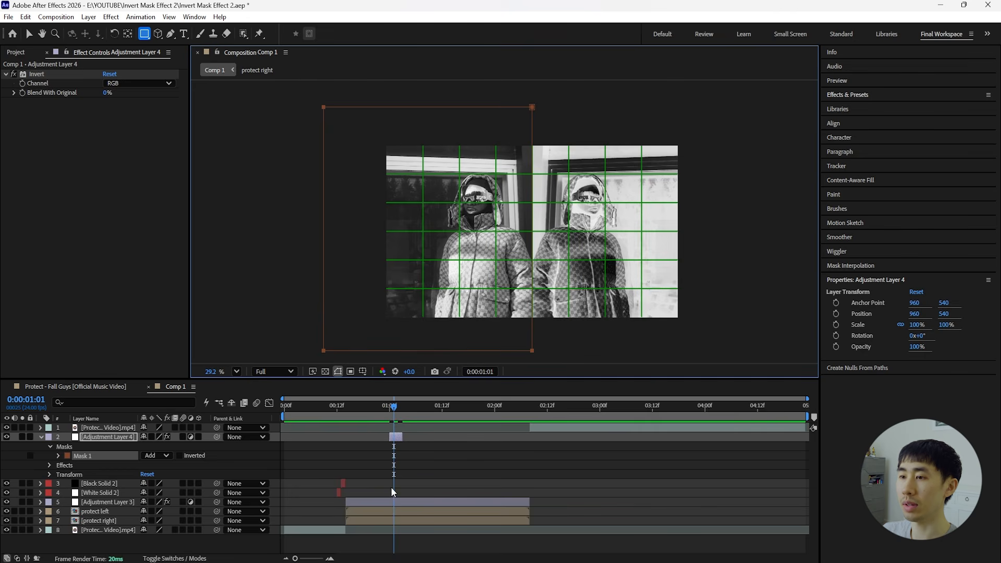
Duplicate the short masked adjustment layer and move the copy so it starts at 0:00:01:07.
left_click(408, 504)
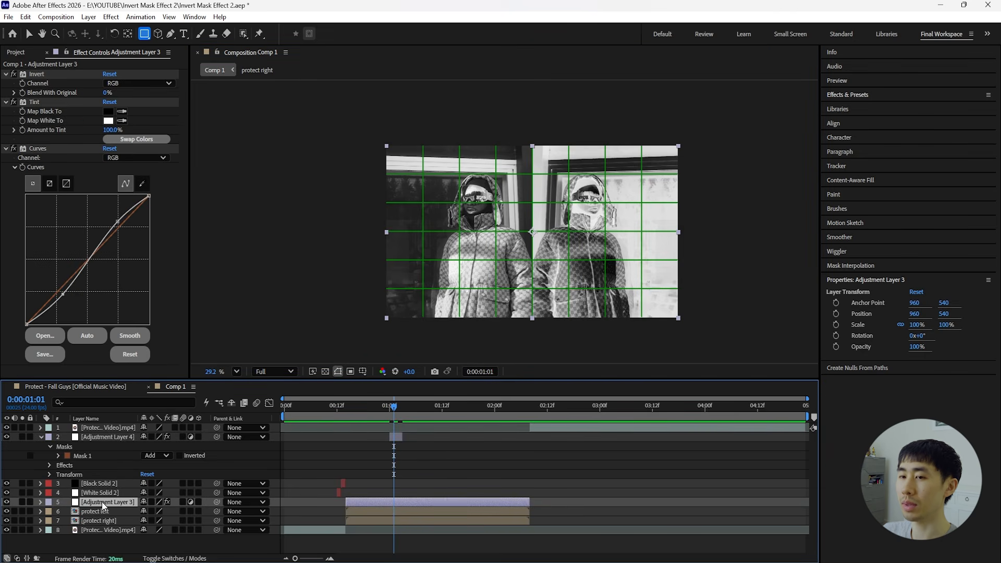
left_click(105, 437)
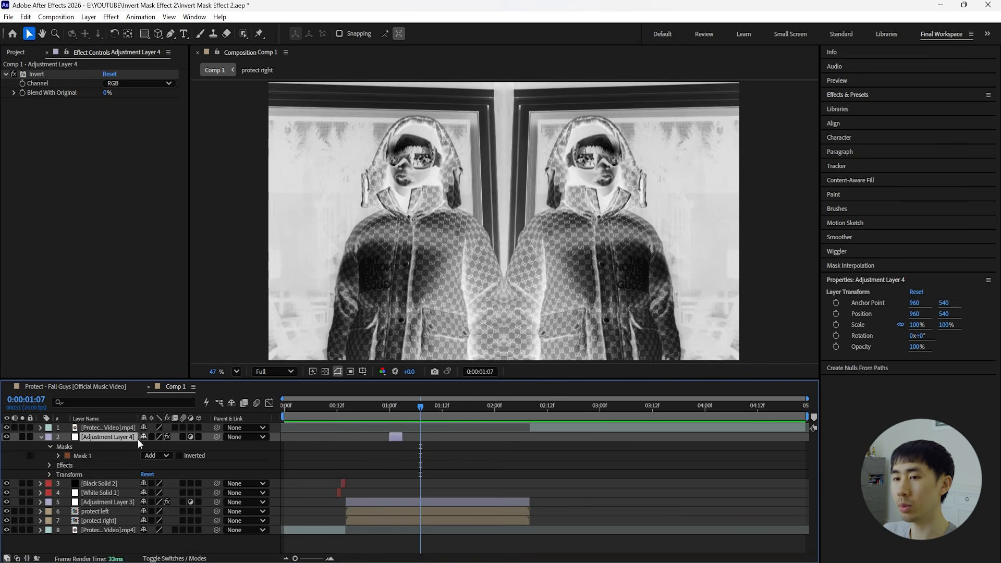
key("ctrl+d")
left_click_drag(408, 438, 426, 438)
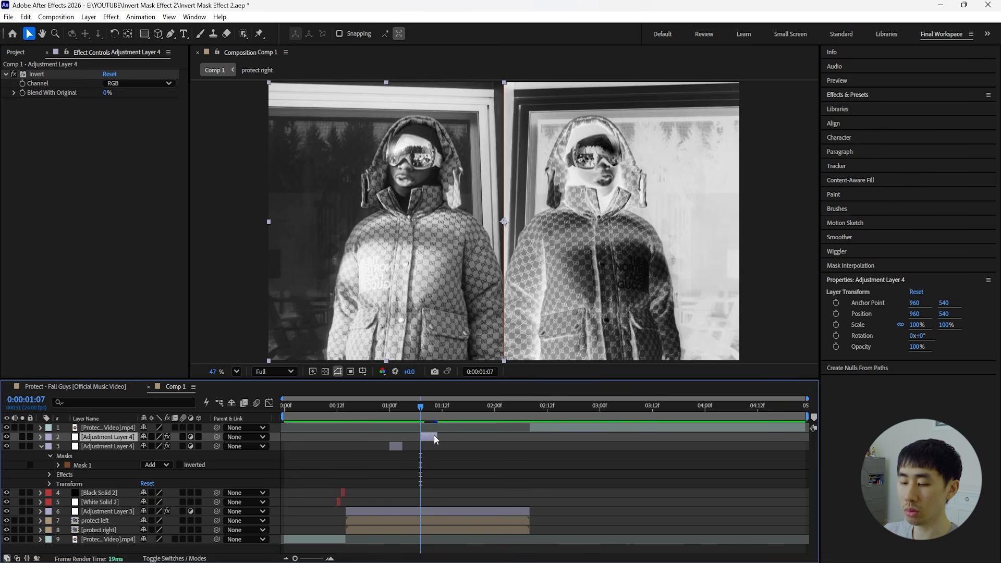
Replace the mask on the copy at 0:00:01:07 with a rectangular mask covering the upper half of the frame.
key("m")
left_click(40, 465)
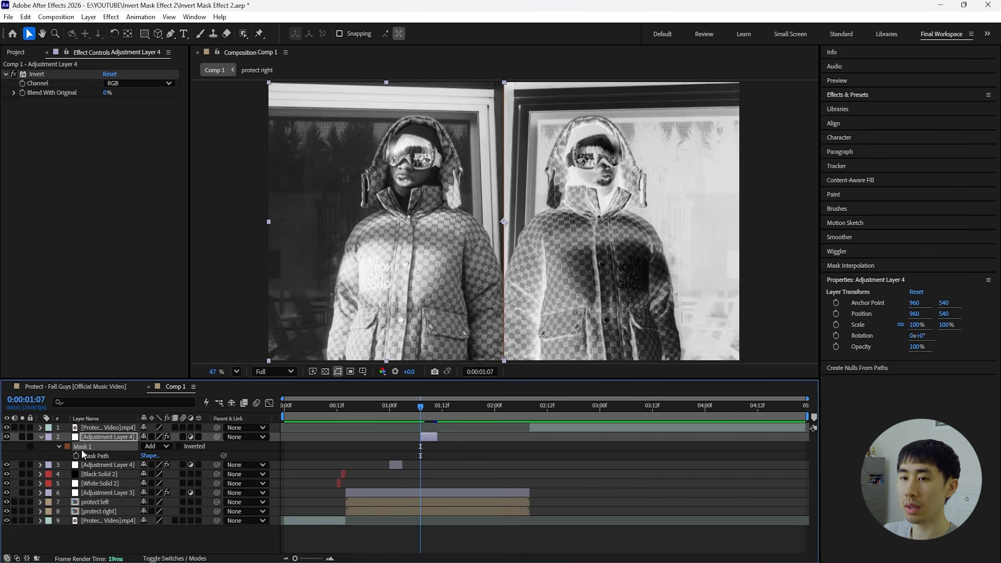
left_click(82, 448)
key("Delete")
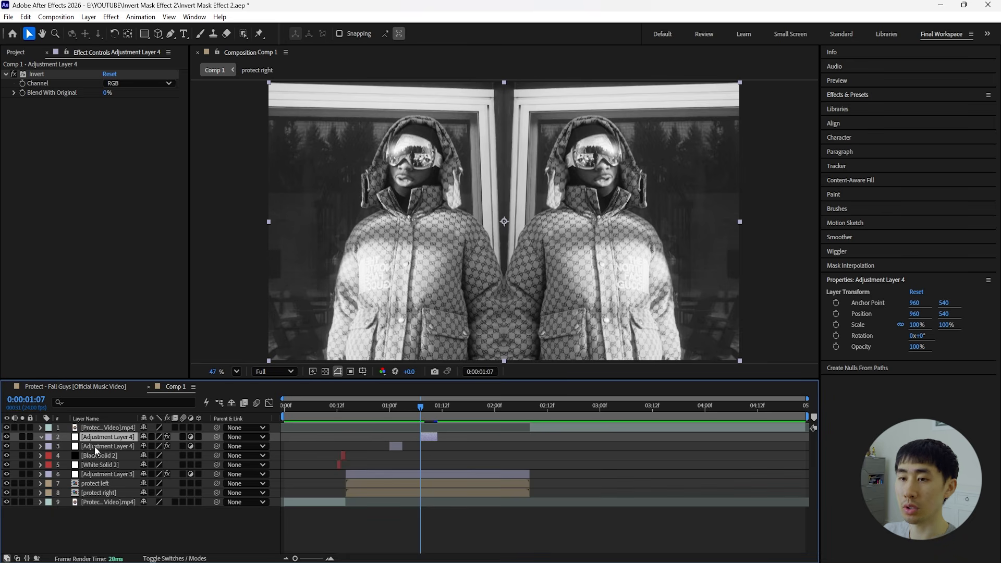
scroll(502, 209, "down", 4)
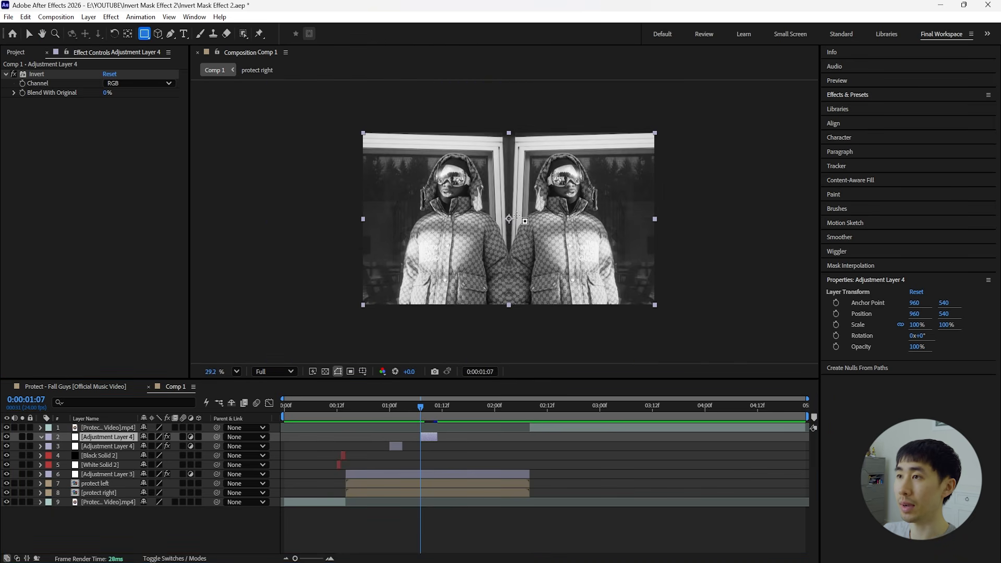
left_click_drag(333, 130, 694, 228)
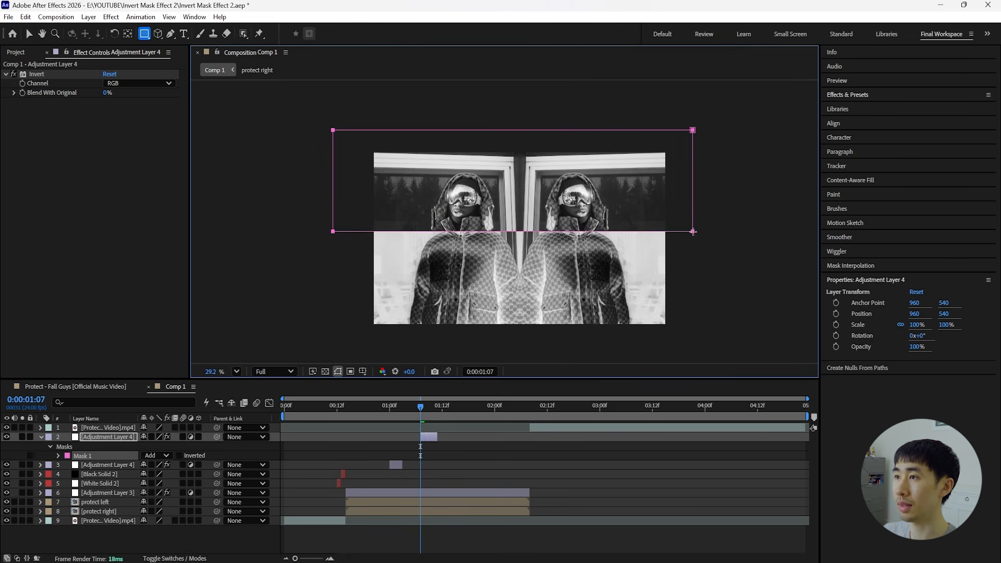
Duplicate the upper-half adjustment layer and place the copy so it starts at 0:00:01:13.
left_click(436, 408)
left_click(116, 438)
left_click_drag(438, 408, 455, 438)
key("ctrl+d")
Replace the mask on the copy at 0:00:01:13 with a rectangular mask over the right half, using the proportional grid as guide.
key("m")
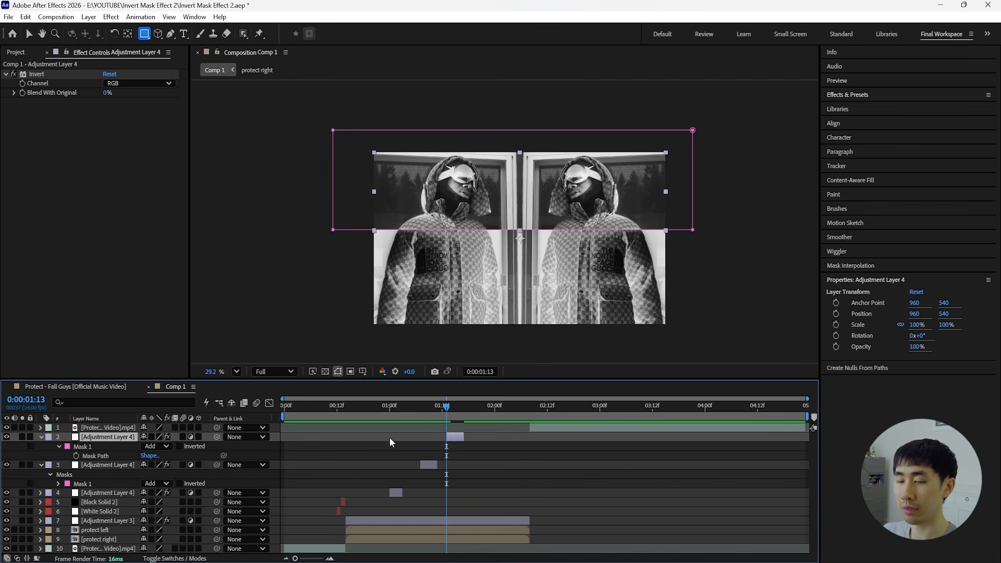
left_click(107, 457)
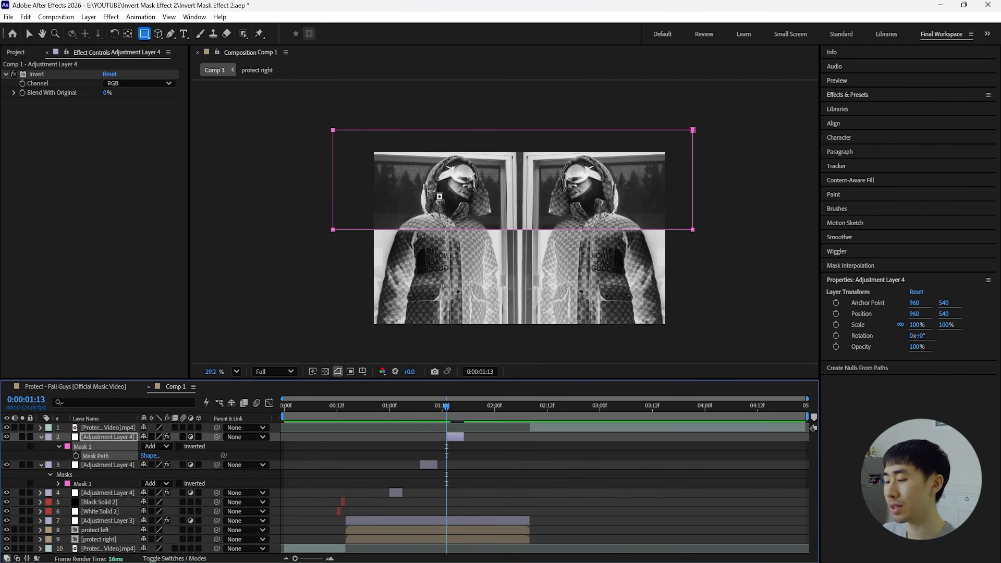
key("Delete")
left_click(364, 372)
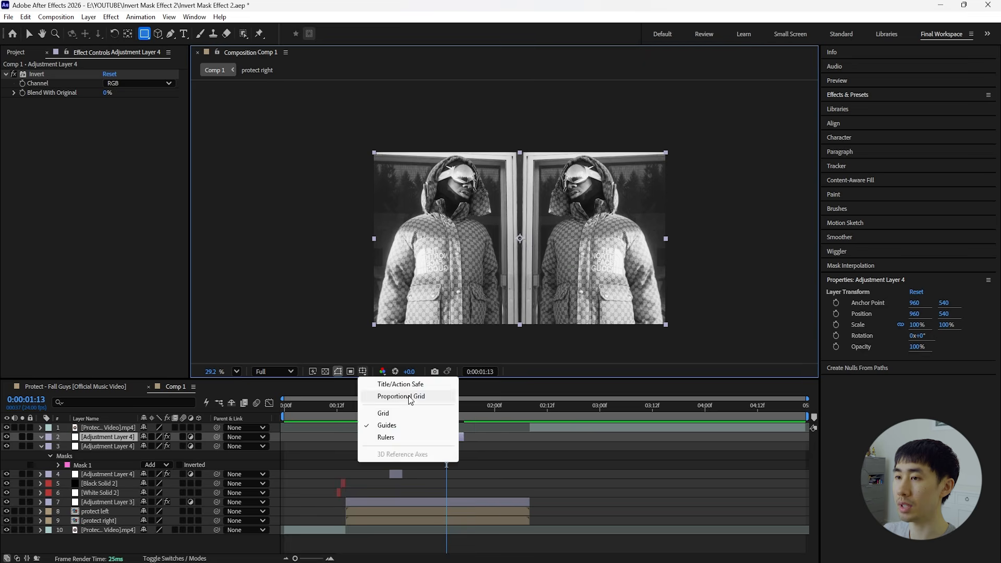
left_click(381, 330)
left_click_drag(519, 122, 691, 350)
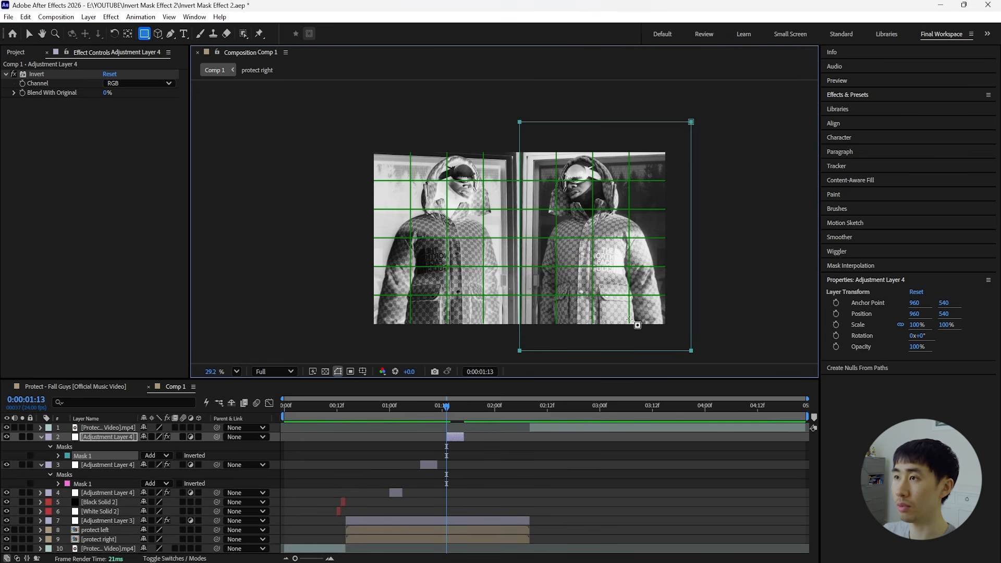
Duplicate the right-half adjustment layer and place the copy so it starts at 0:00:01:19.
left_click_drag(379, 409, 359, 426)
key("space")
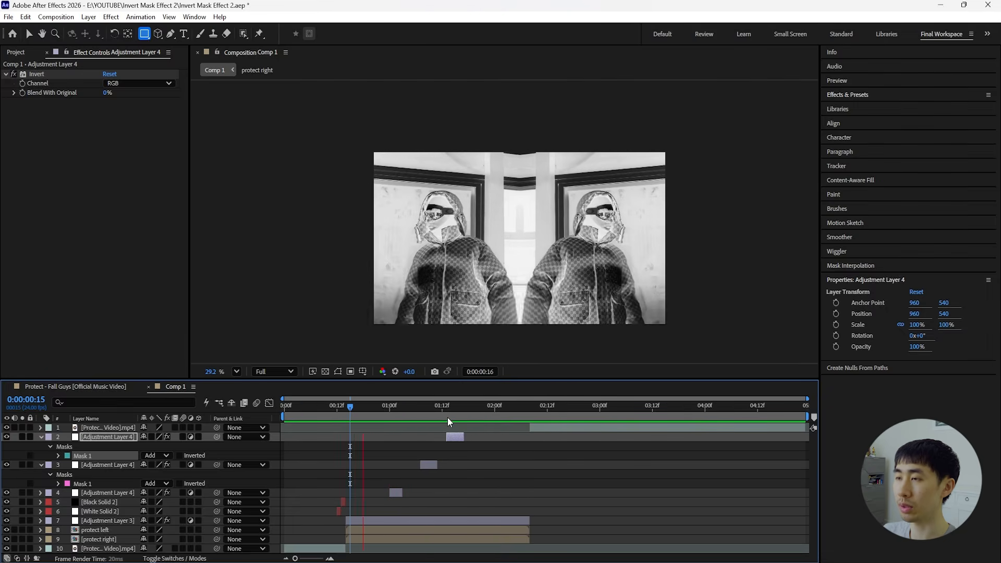
left_click(461, 416)
left_click_drag(461, 415, 465, 416)
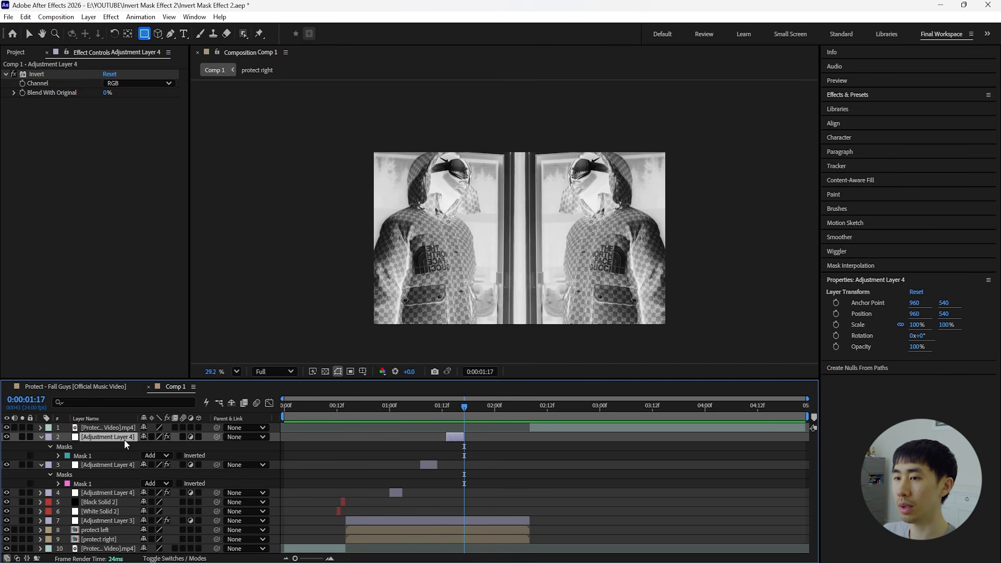
key("Page_Down")
key("Page_Down")
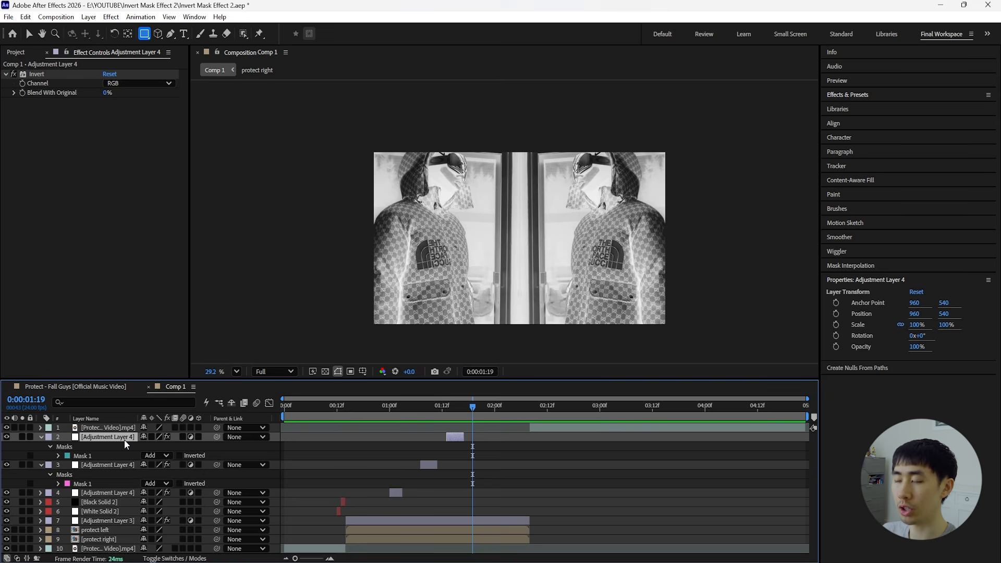
key("ctrl+d")
left_click_drag(454, 436, 480, 436)
Replace the mask on the copy at 0:00:01:19 with a rectangular mask across the central lower area of the frame.
key("m")
left_click(82, 447)
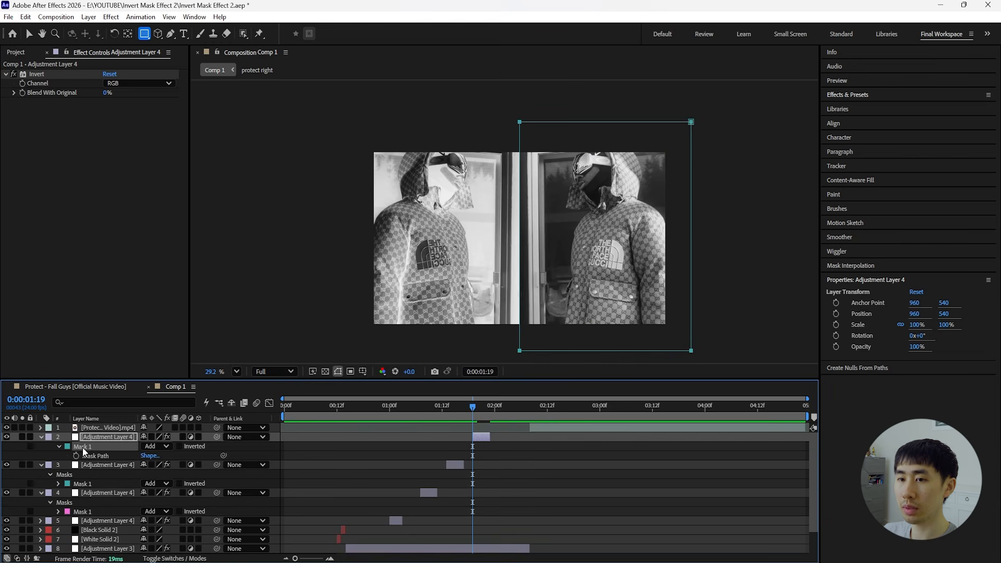
key("Delete")
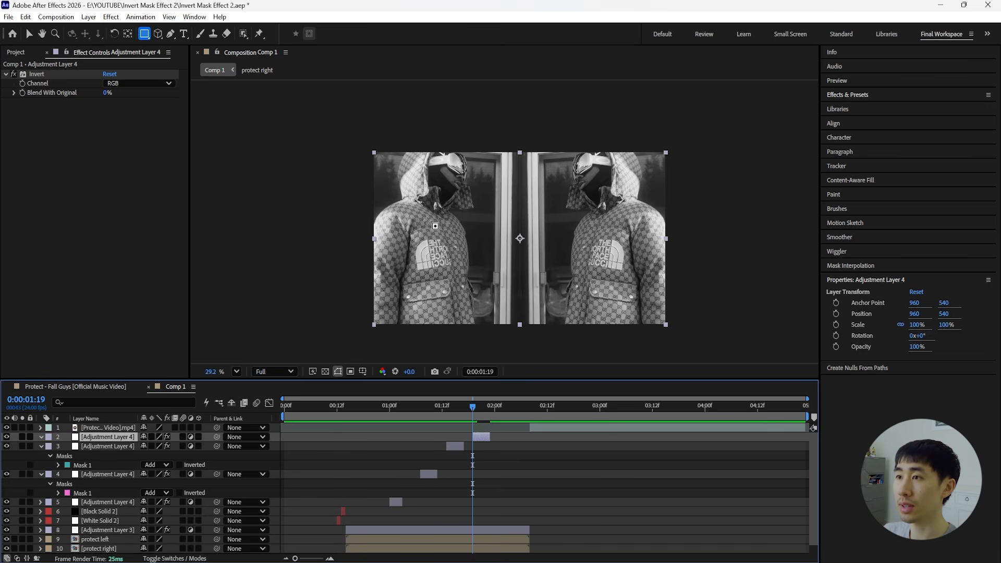
left_click_drag(417, 210, 624, 308)
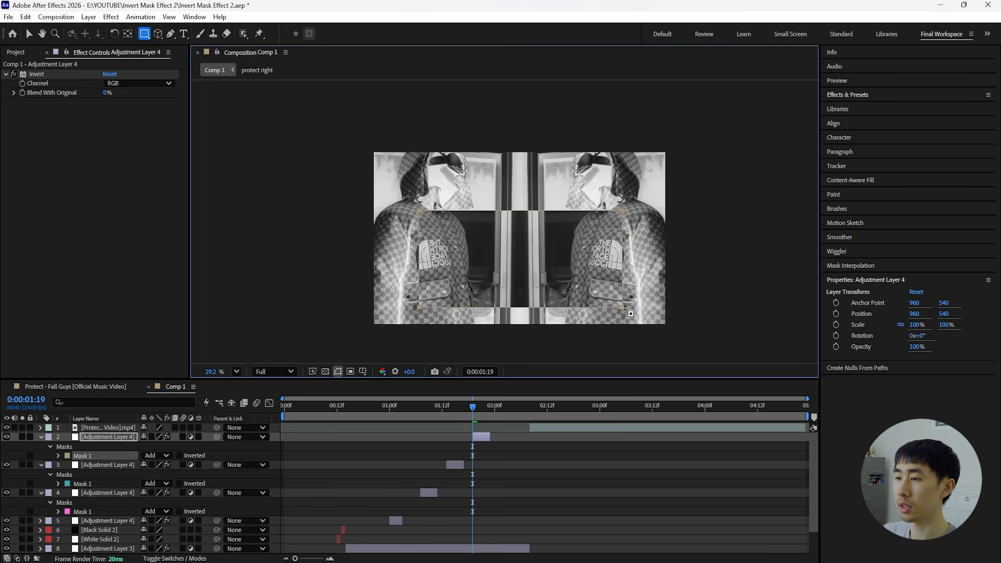
Collapse the mask properties of the four short masked adjustment layers.
left_click(490, 411)
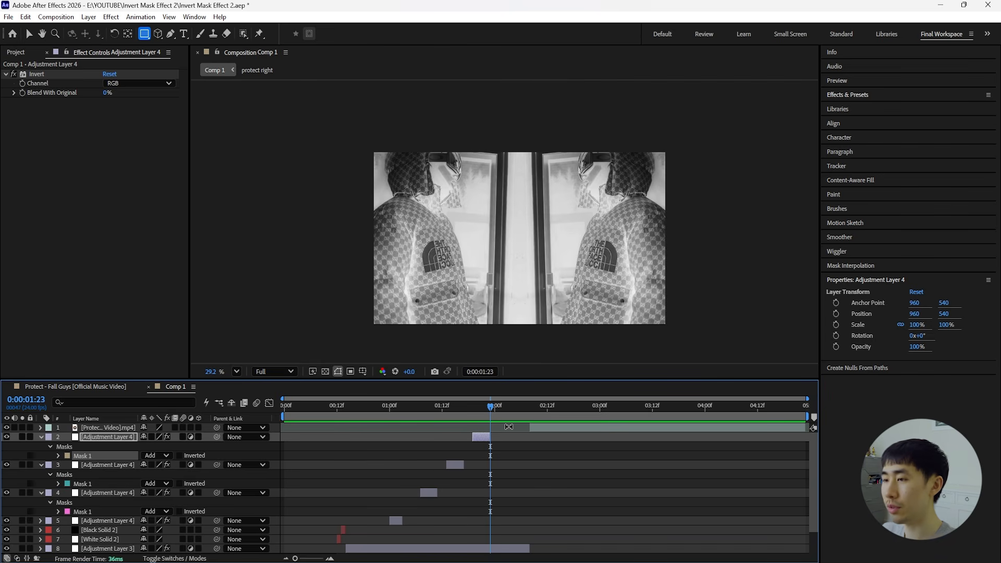
left_click(99, 520)
left_click(104, 436, "shift")
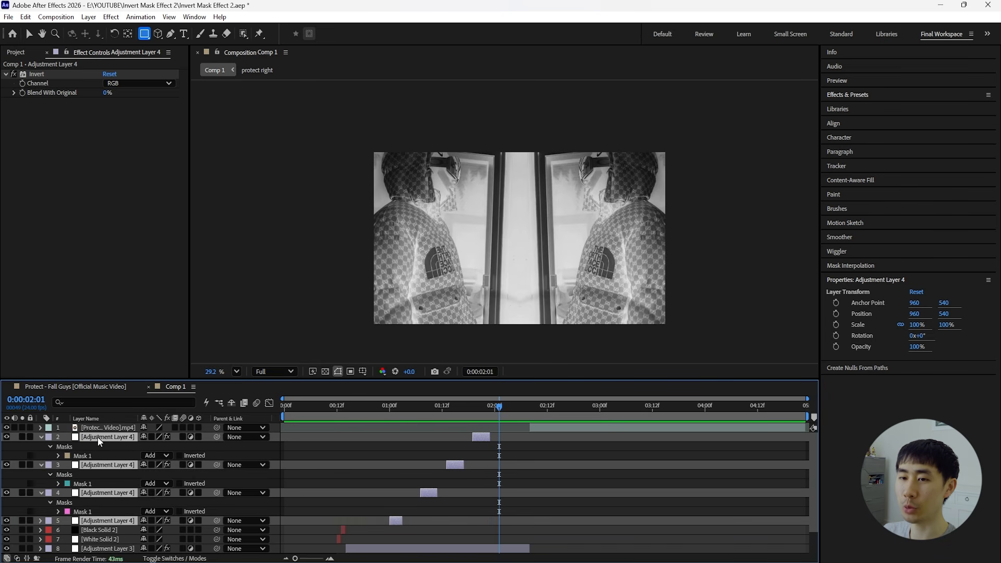
left_click(41, 437)
left_click(109, 431)
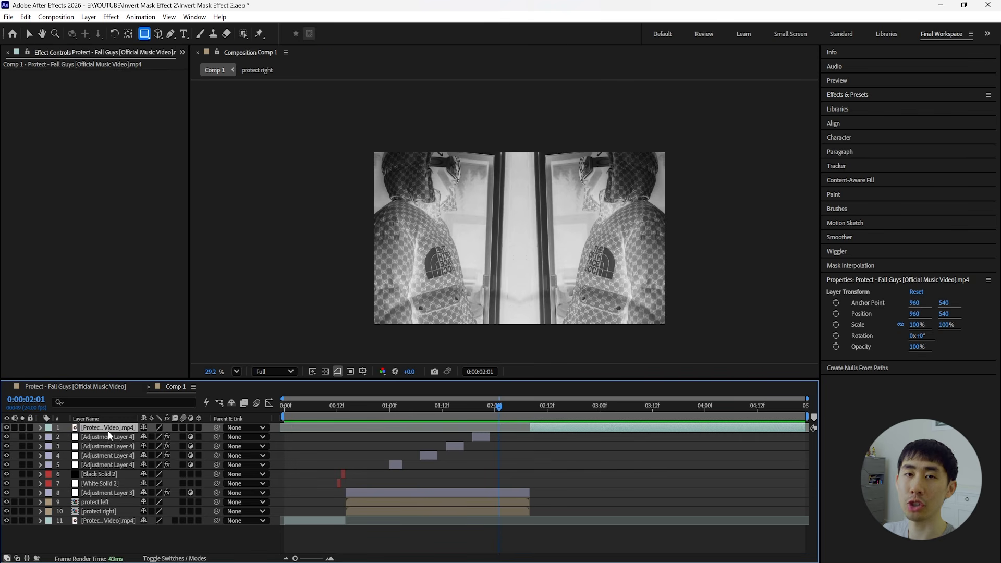
Duplicate the newest masked adjustment layer, start the copy at 0:00:02:01 and trim its end at 0:00:02:02.
left_click(112, 438)
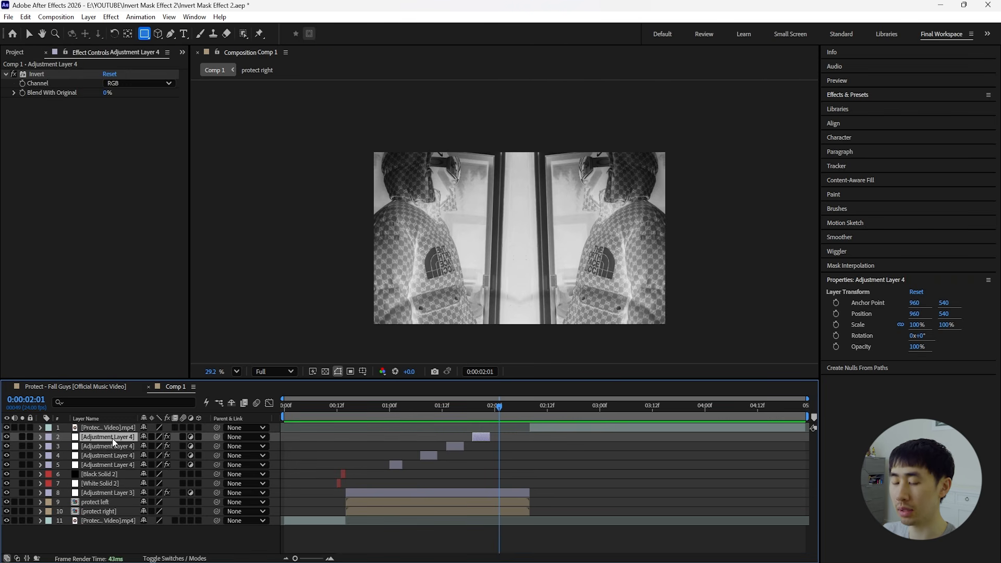
key("ctrl+d")
left_click_drag(480, 442, 504, 441)
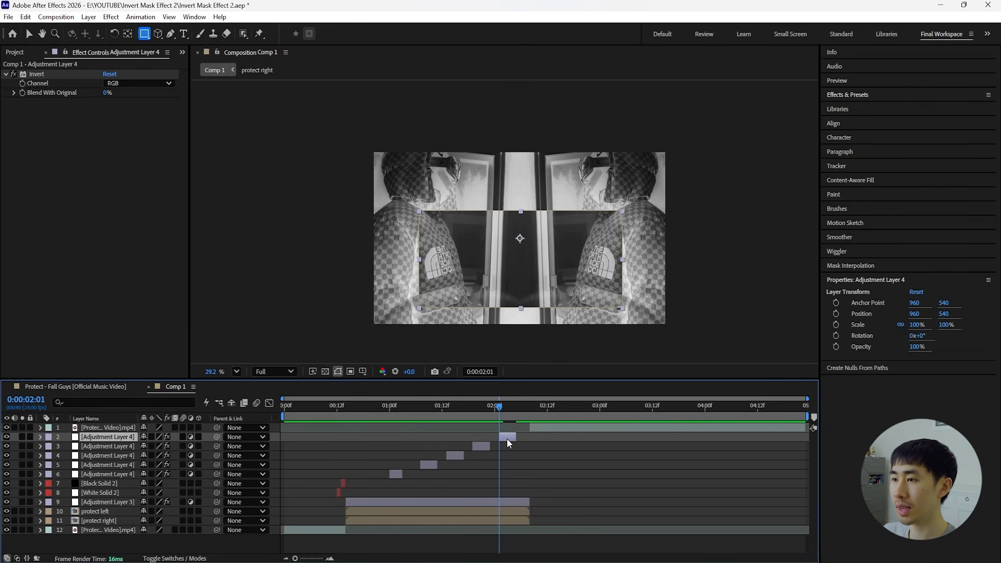
key("Page_Down")
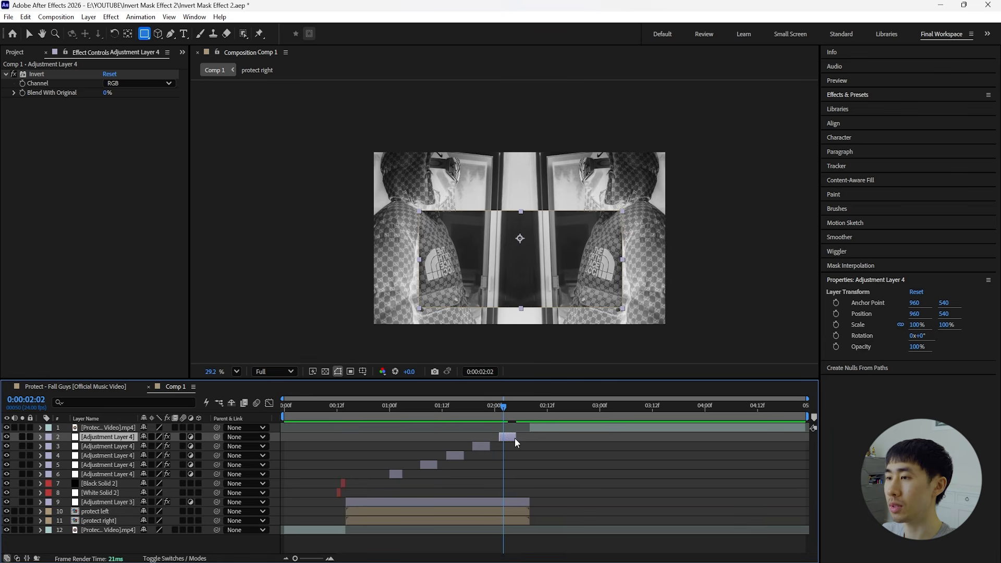
Replace the mask on the copy at 0:00:02:01 with a rectangular right-half mask, showing the proportional grid as guide.
key("m")
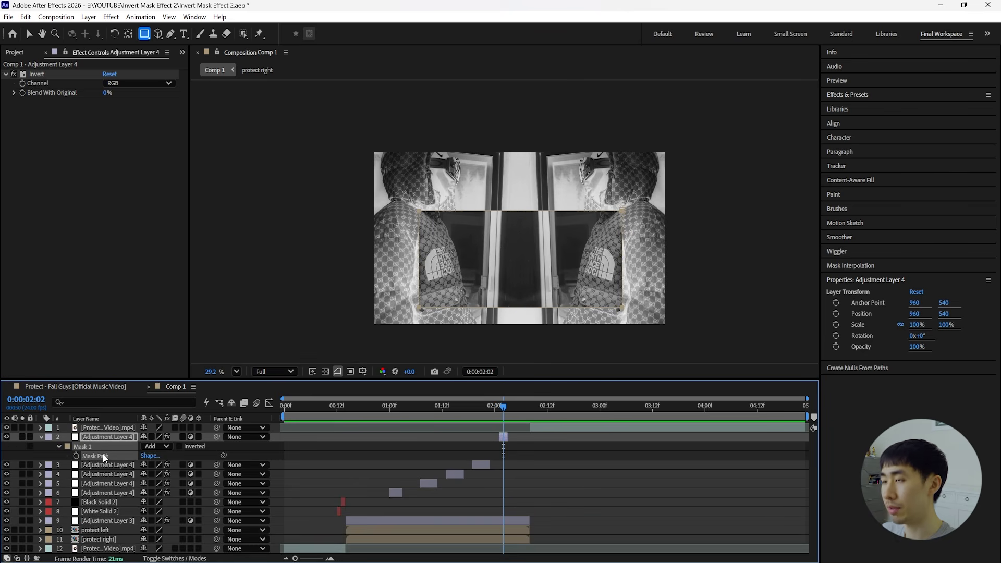
key("Delete")
left_click(362, 372)
left_click(395, 396)
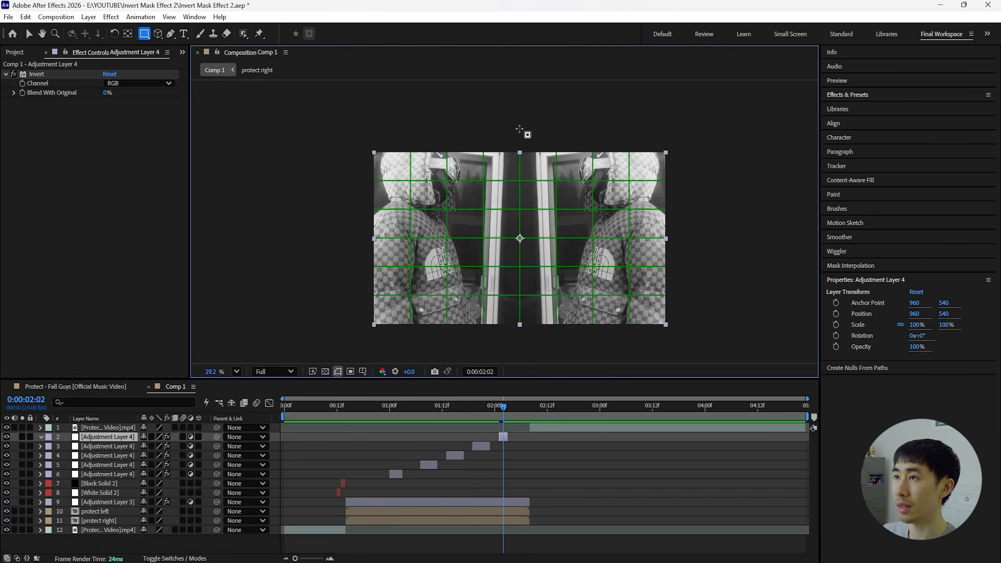
left_click_drag(520, 127, 683, 352)
Duplicate the short adjustment layer at 0:00:02:01 and place the copy from 0:00:02:05 to the end of the mirrored section.
left_click(504, 410)
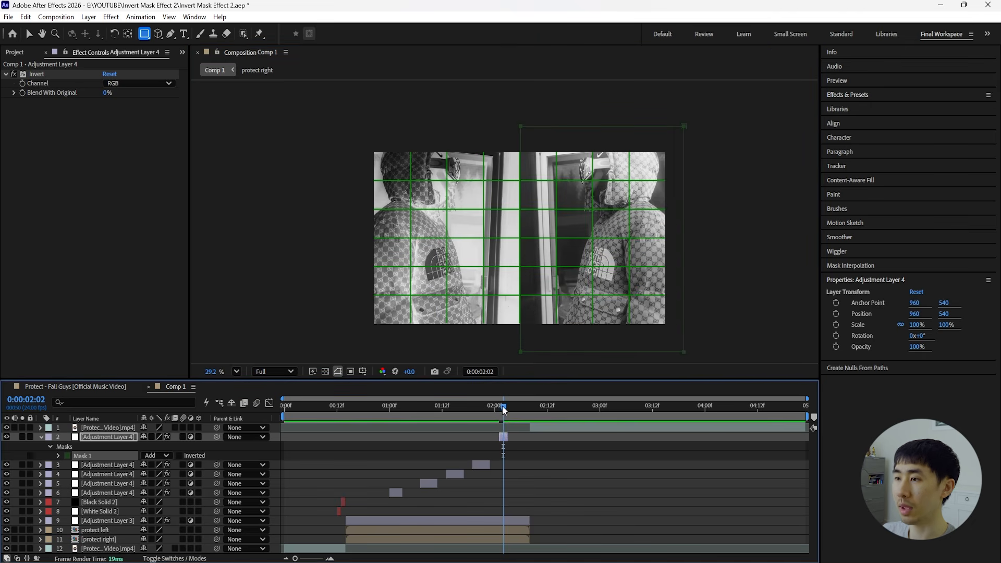
mouse_move(504, 410)
left_mouse_down()
mouse_move(516, 412)
mouse_move(518, 438)
mouse_move(530, 411)
mouse_move(521, 417)
left_mouse_up()
left_click(41, 436)
left_click(503, 437)
key("ctrl+d")
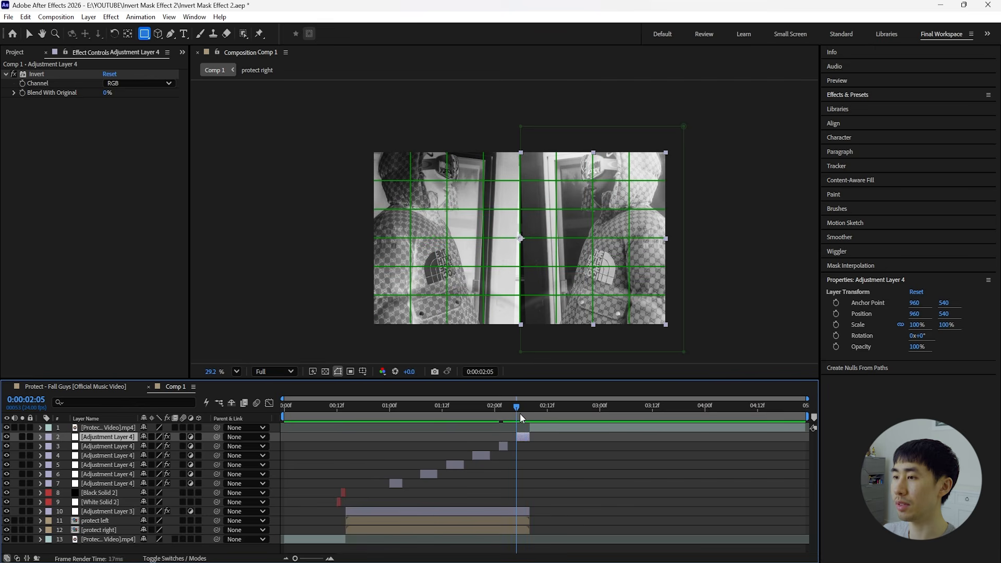
Replace the mask on the copy at 0:00:02:05 with a rectangular mask covering the upper two thirds of the frame.
key("m")
left_click(101, 448)
left_click(105, 457)
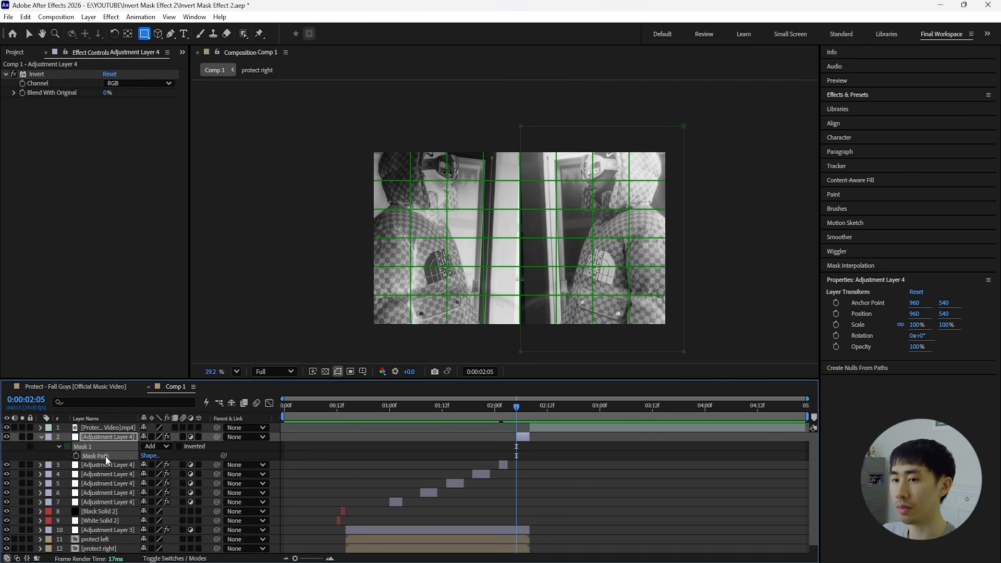
key("Delete")
left_click_drag(337, 127, 706, 265)
Hide the proportional grid and set the composition viewer's magnification to Fit up to 100%.
key("Page_Down")
key("Page_Down")
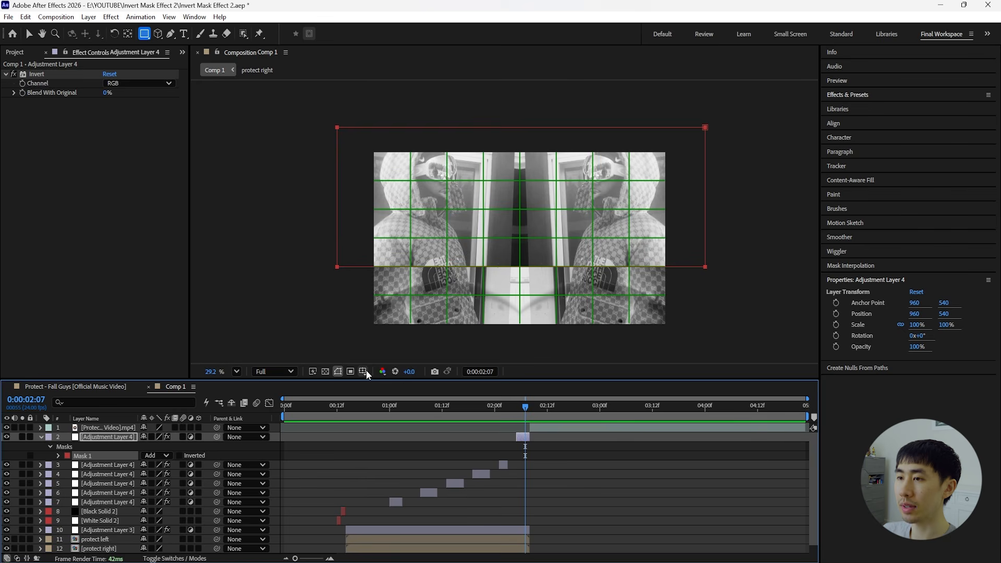
left_click(363, 371)
left_click(402, 398)
left_click(207, 369)
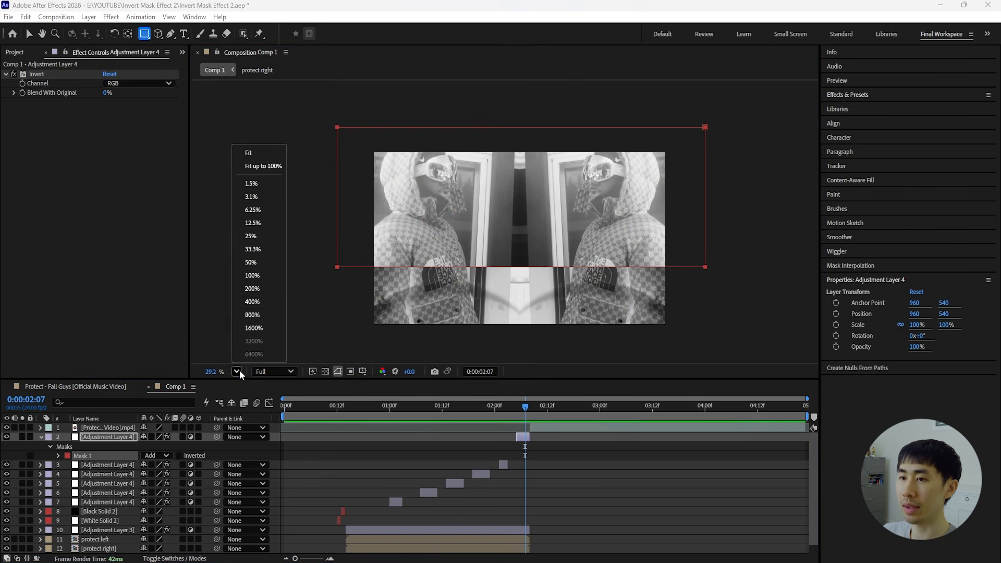
left_click(258, 170)
Play back the composition from the beginning to review the masked invert flashes.
key("Home")
key("space")
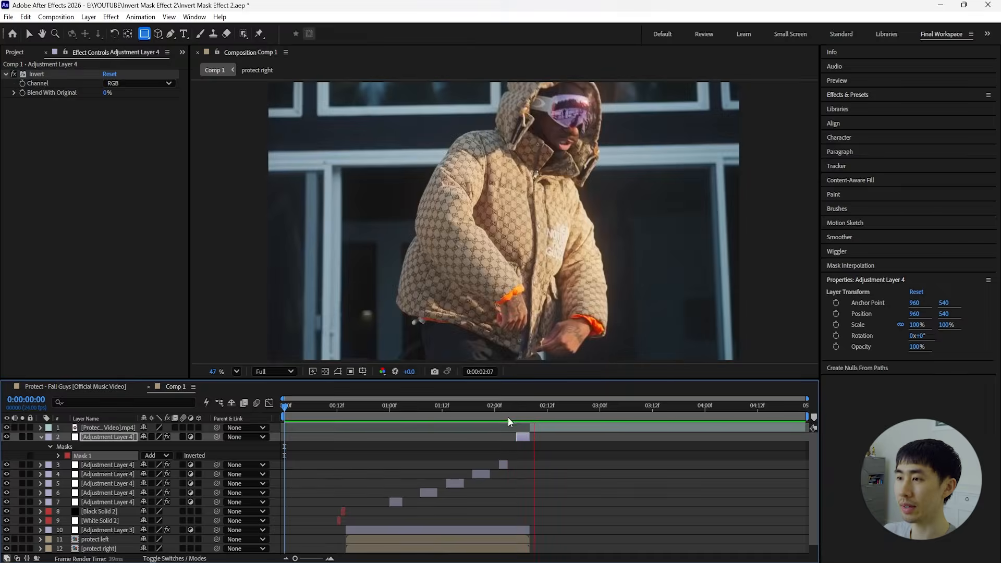
key("space")
left_click(293, 406)
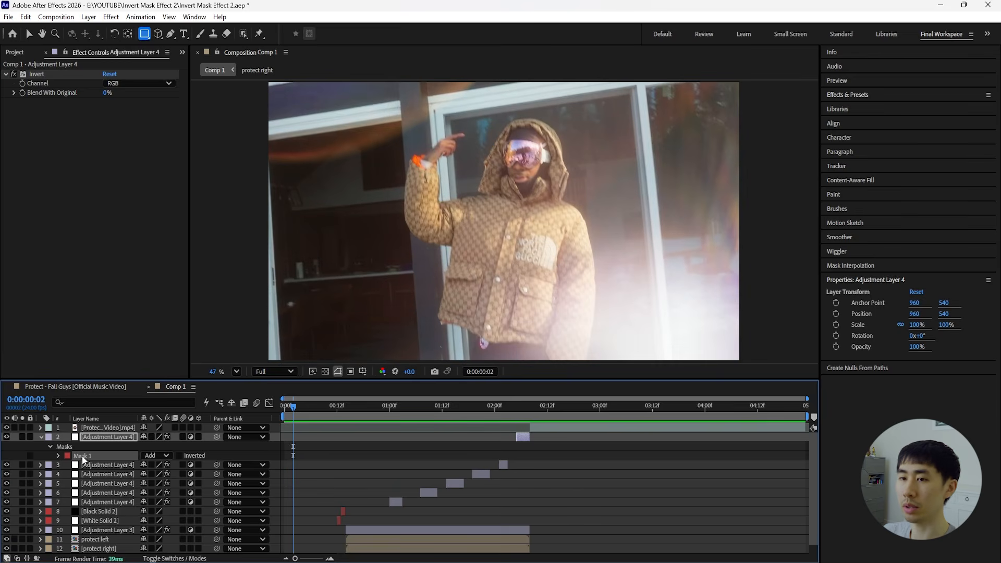
Collapse the newest adjustment layer's mask properties and switch back to the Selection tool.
left_click(41, 437)
left_click(29, 34)
left_click_drag(293, 406, 344, 406)
Duplicate the black and white flash solids and bring both copies to the top of the layer stack.
left_click_drag(513, 412, 529, 414)
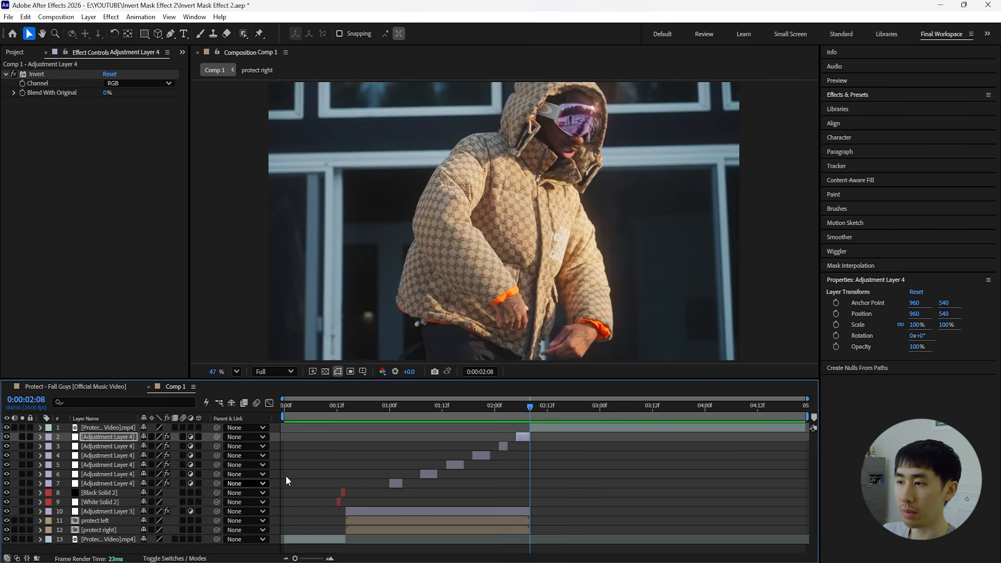
left_click(108, 502)
left_click(109, 493, "shift")
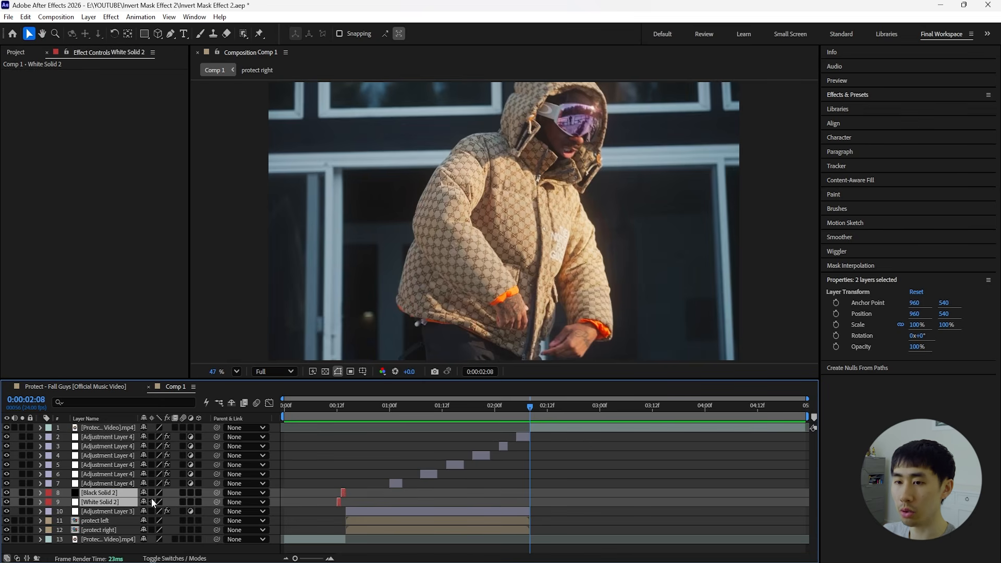
key("ctrl+d")
left_click_drag(114, 498, 123, 425)
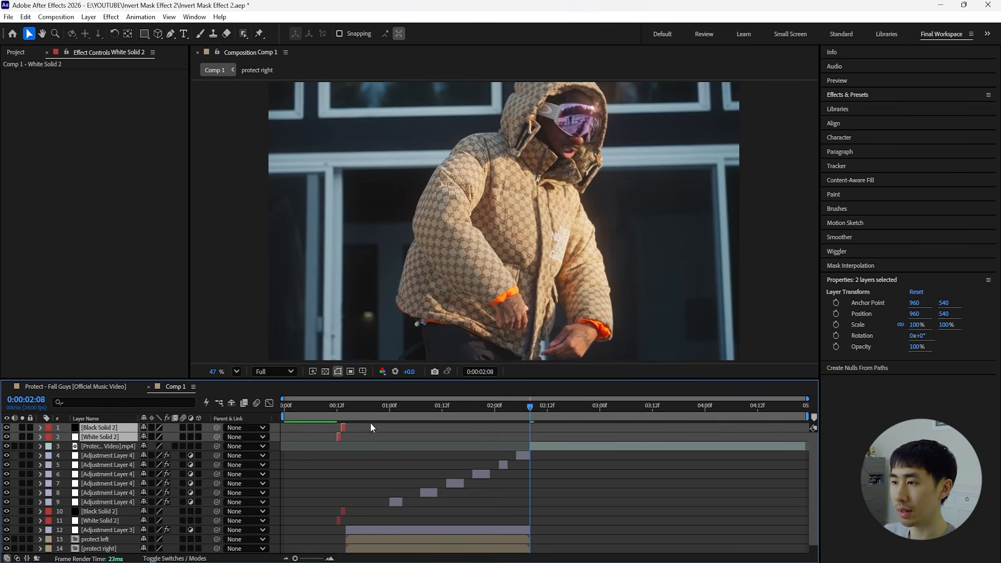
Move the copied solids so the white flash starts at 0:00:02:08 with the black flash right after it.
key("equal")
key("equal")
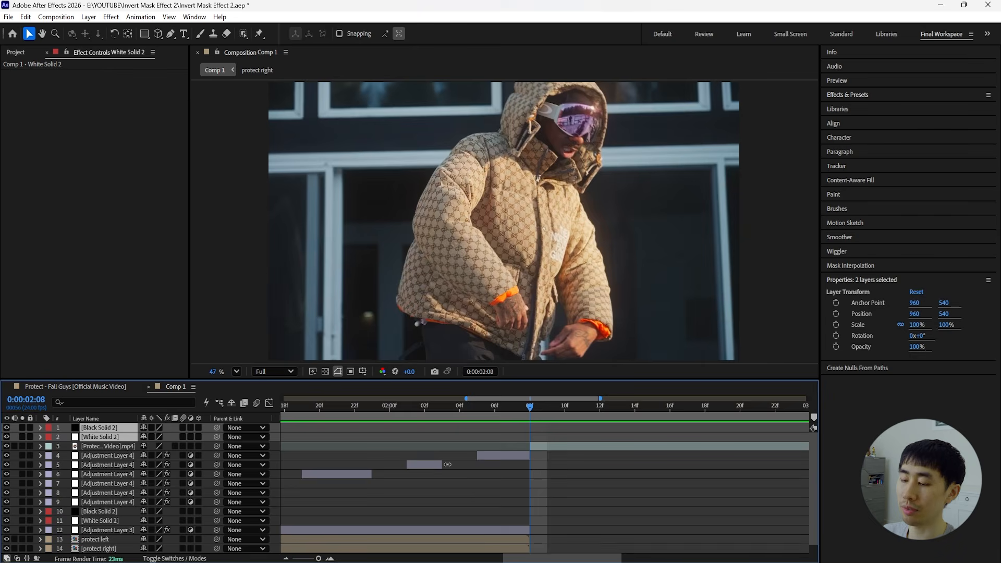
key("minus")
key("minus")
key("bracketleft")
Copy the Invert, Tint and Curves effects from Adjustment Layer 3 onto the final video clip.
left_click_drag(536, 414, 577, 418)
left_click(509, 529)
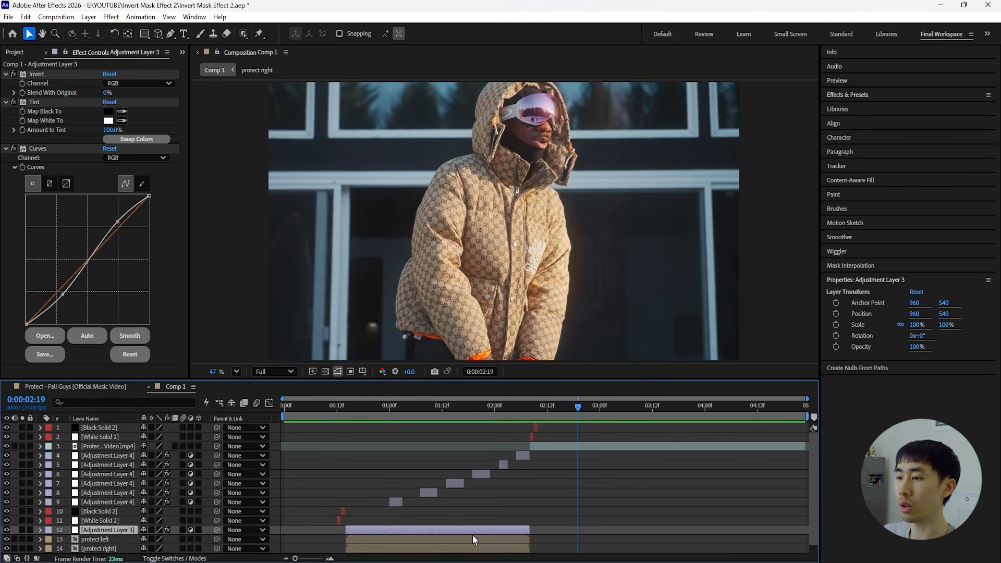
left_click(464, 411)
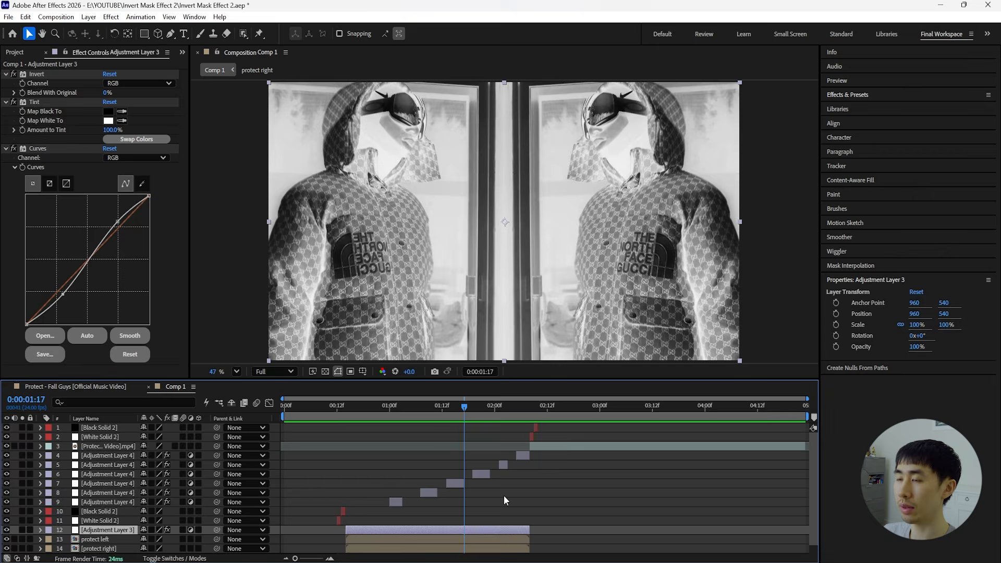
left_click(569, 408)
left_click(36, 74)
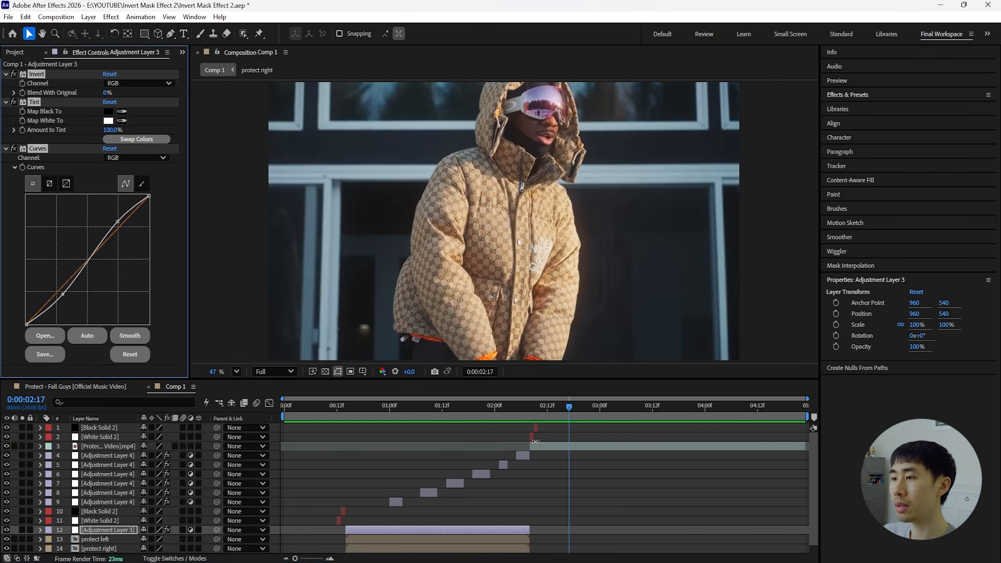
left_click(583, 448)
key("ctrl+v")
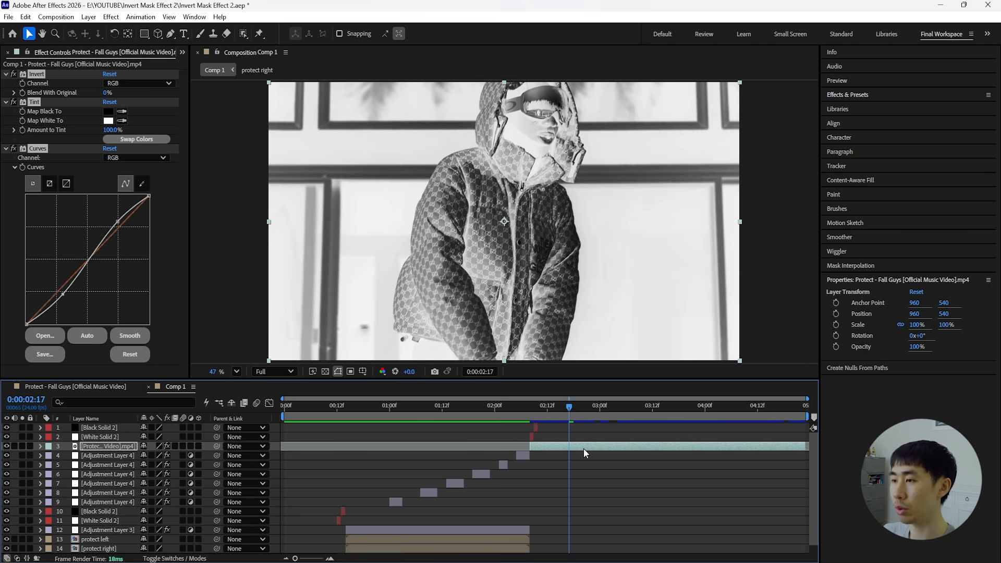
Collapse the Invert, Tint and Curves effect settings on the final video clip.
left_click_drag(568, 405, 561, 406)
left_click(6, 74)
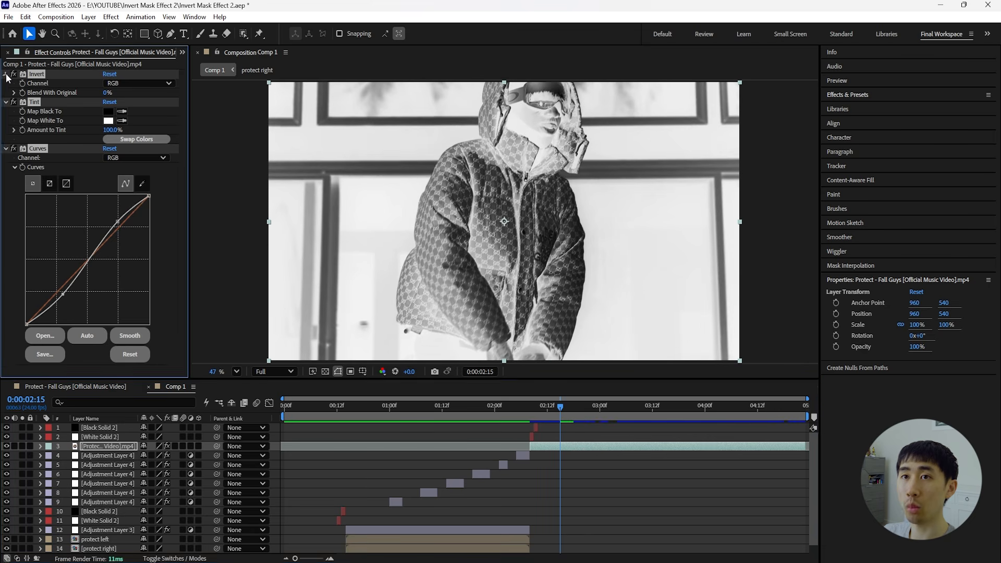
left_click(583, 438)
Apply the Mirror effect to the final video clip.
left_click(584, 446)
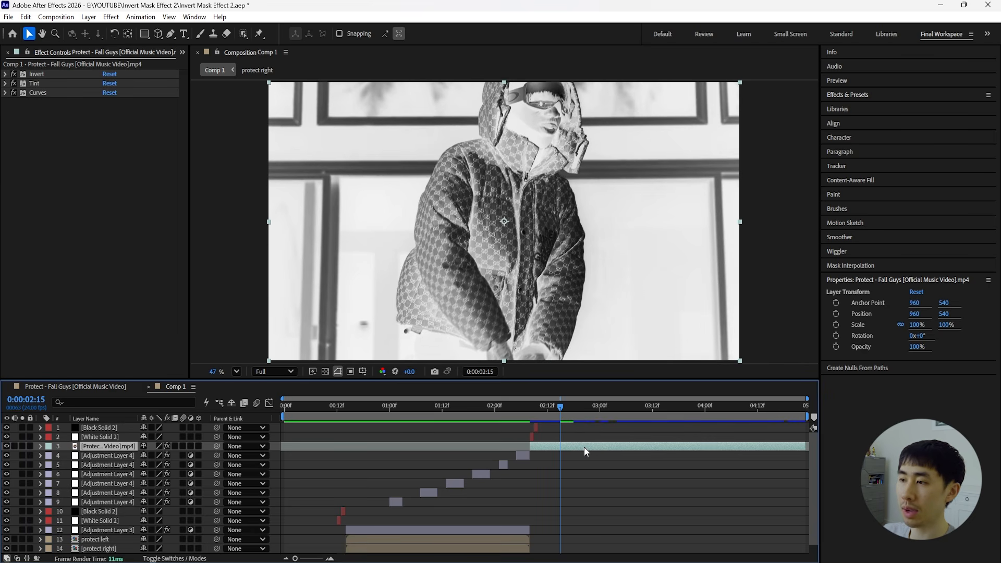
key("ctrl+space")
type("mi")
type("rror")
key("Return")
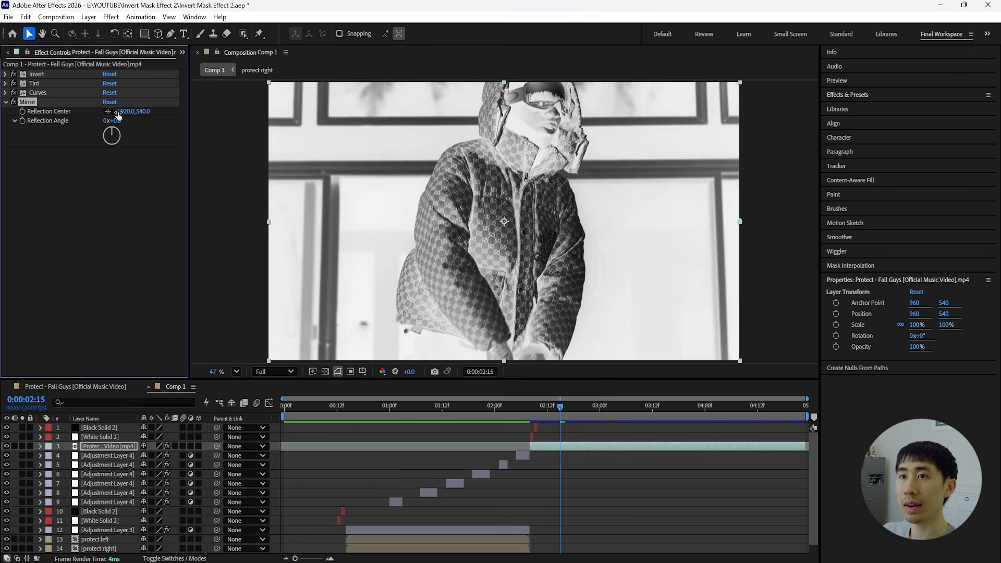
Set the Mirror effect's horizontal reflection center to 960 and its reflection angle to 90°.
left_click(570, 405)
left_click_drag(126, 111, 2, 119)
left_click_drag(128, 111, 54, 113)
left_click(130, 112)
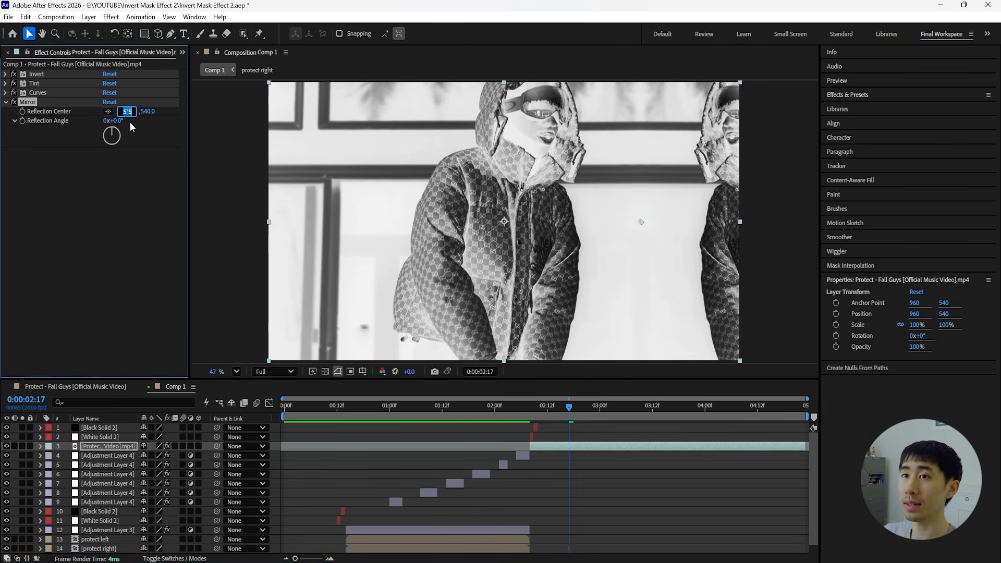
type("960")
key("Return")
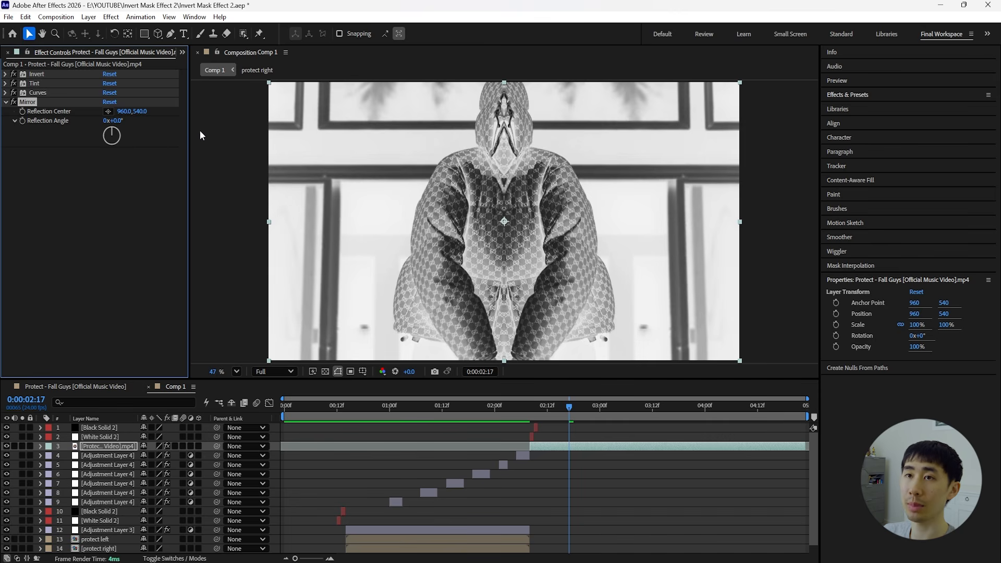
left_click_drag(125, 123, 167, 122)
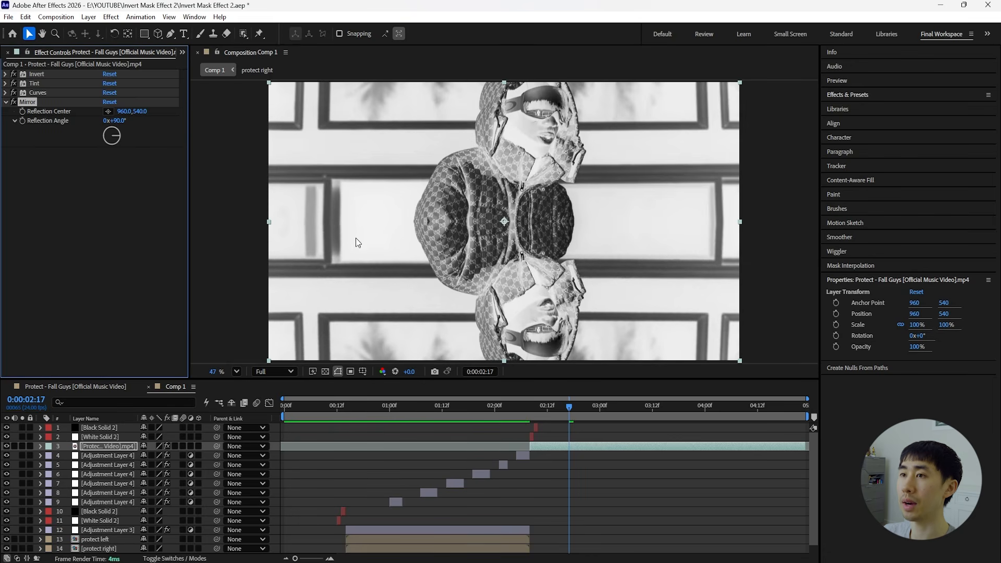
Preview the mirrored final clip and examine how the existing masked invert flashes are spaced on the timeline.
key("space")
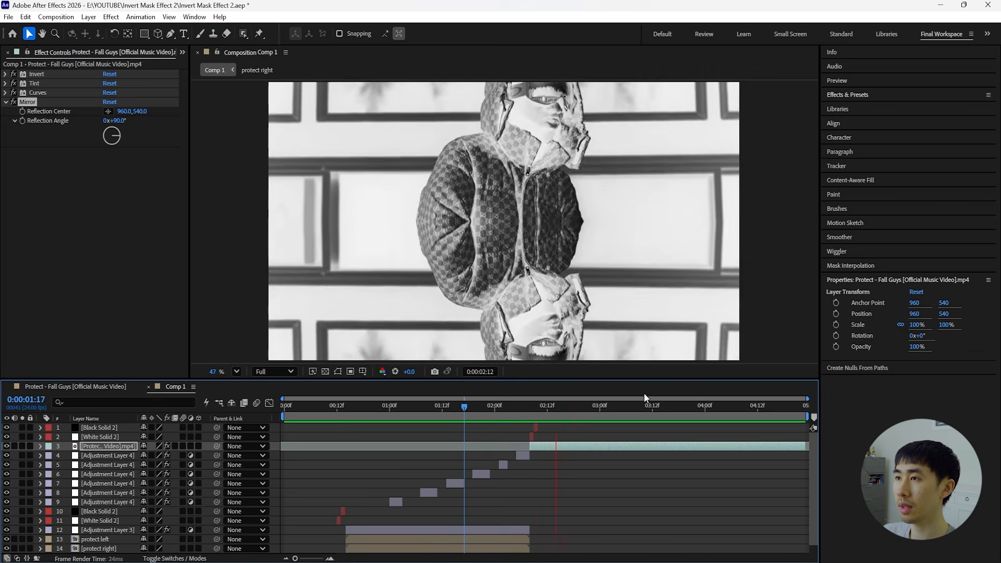
key("space")
left_click_drag(545, 408, 578, 418)
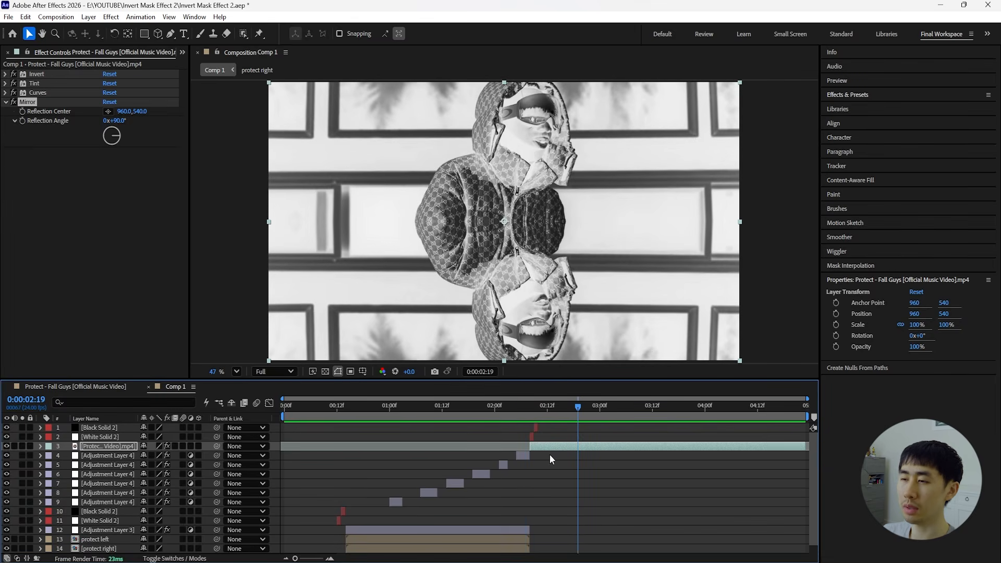
left_click(397, 501)
left_click(521, 458, "shift")
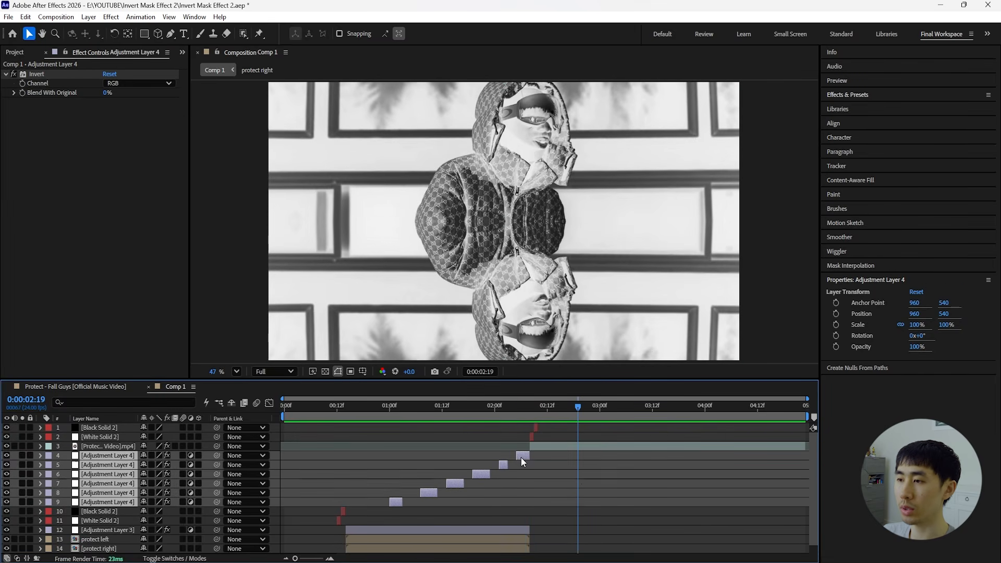
left_click(596, 435)
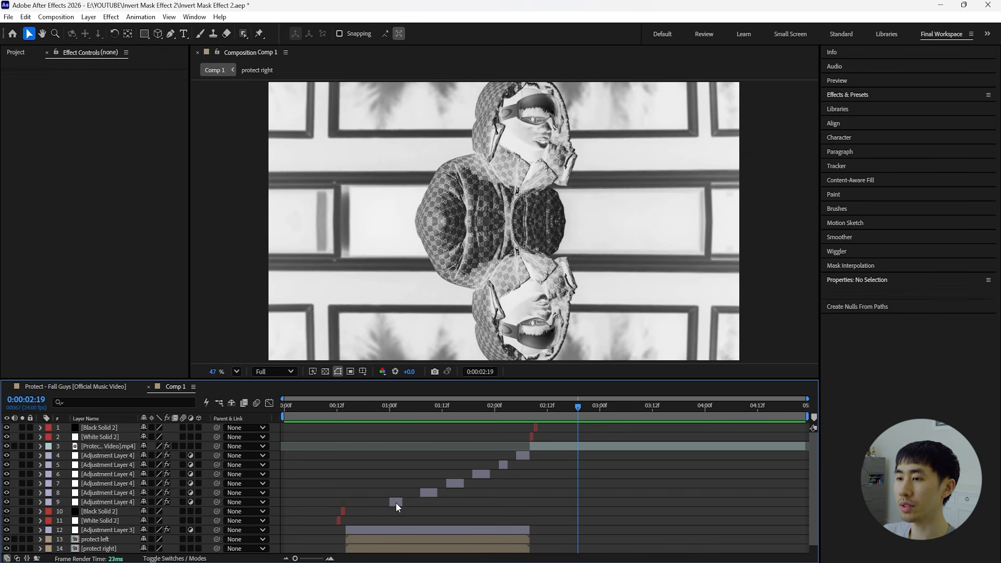
Duplicate the earliest Adjustment Layer 4 flash, move the copy above all layers and start it at 0:00:03:00.
left_click(396, 502)
key("ctrl+d")
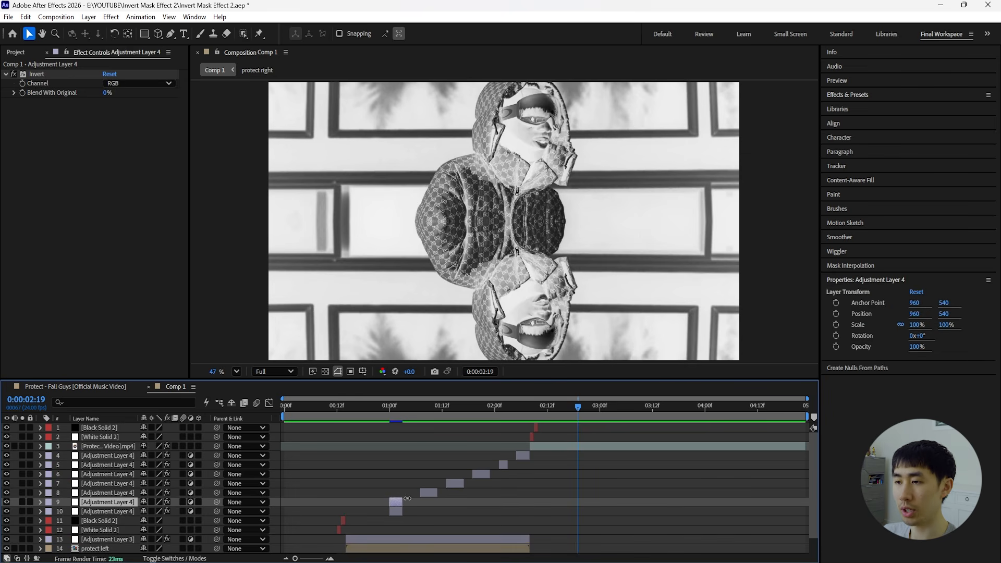
left_click_drag(117, 505, 121, 429)
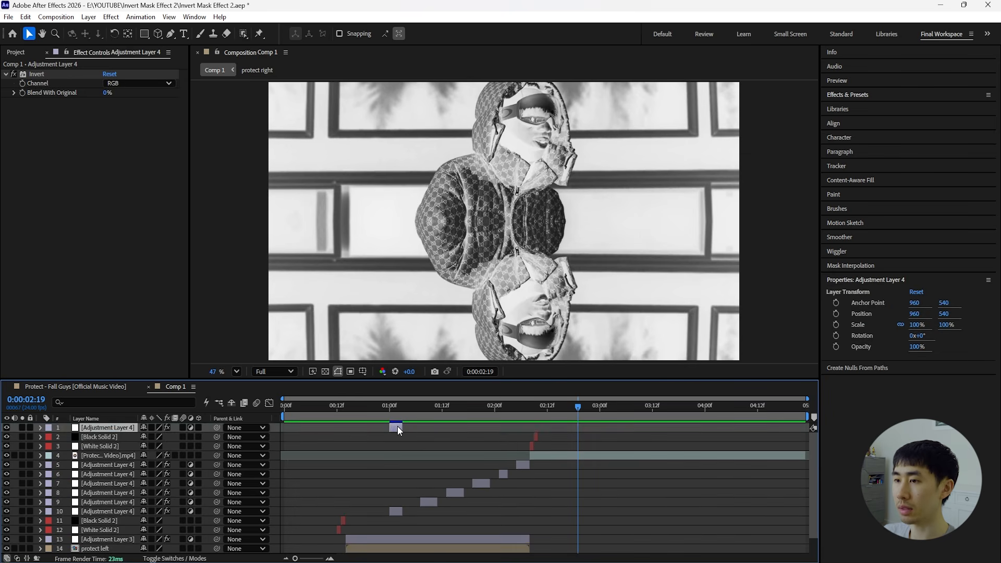
left_click_drag(397, 427, 608, 435)
left_click_drag(572, 406, 538, 406)
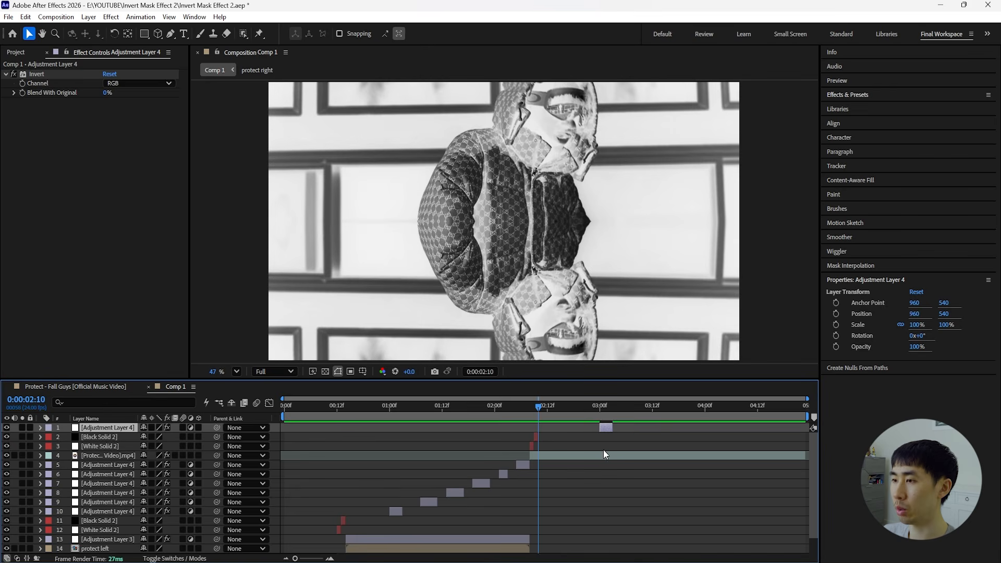
left_click(114, 436)
key("space")
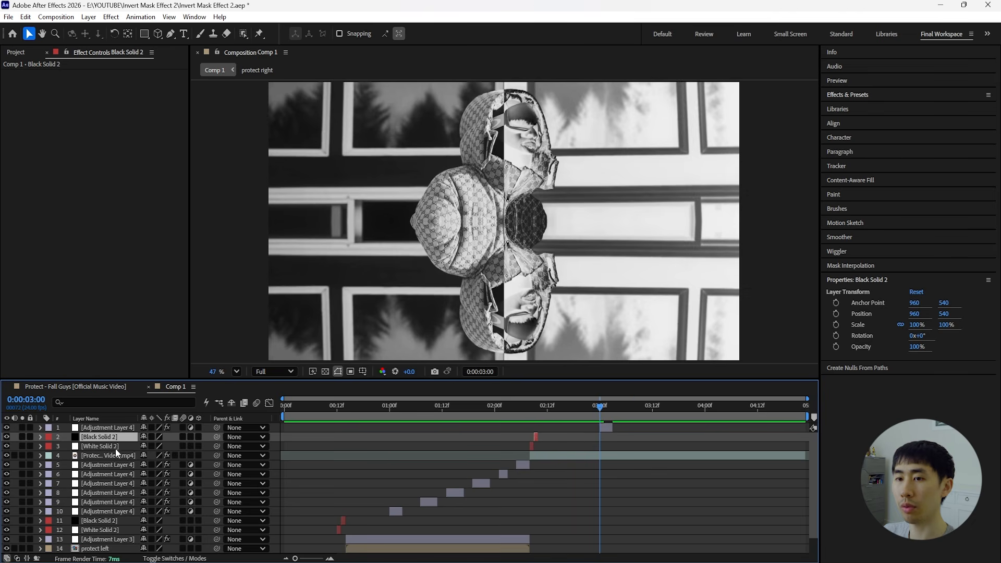
Replace the mask on the flash at 0:00:03:00 with a rectangle covering the frame's upper half.
left_click(606, 428)
key("m")
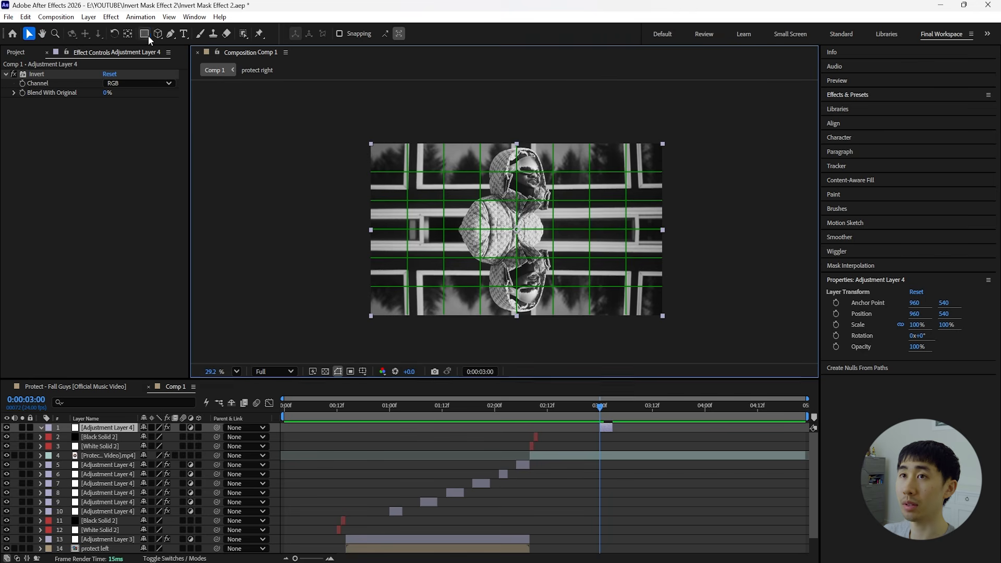
left_click(144, 33)
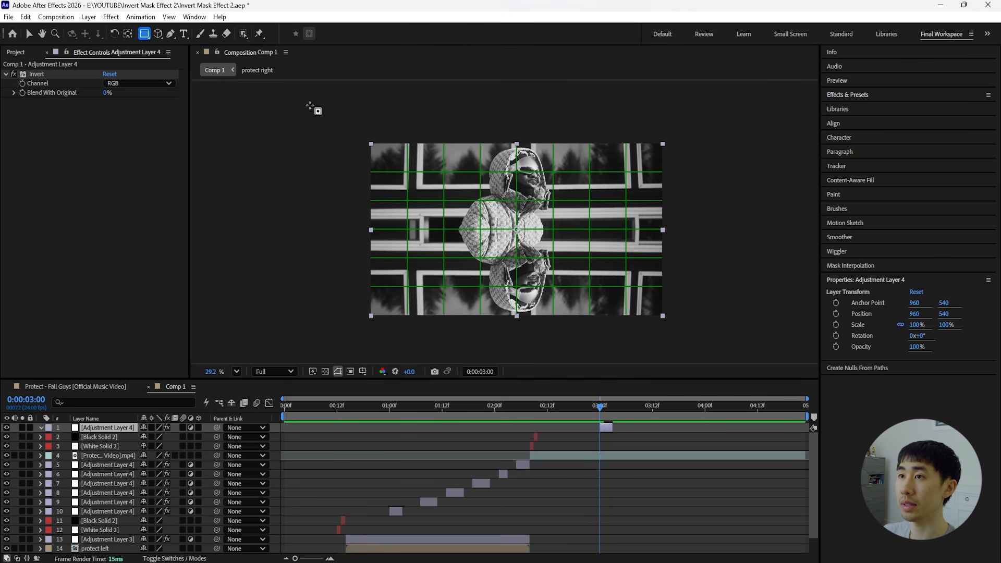
left_click_drag(308, 106, 705, 228)
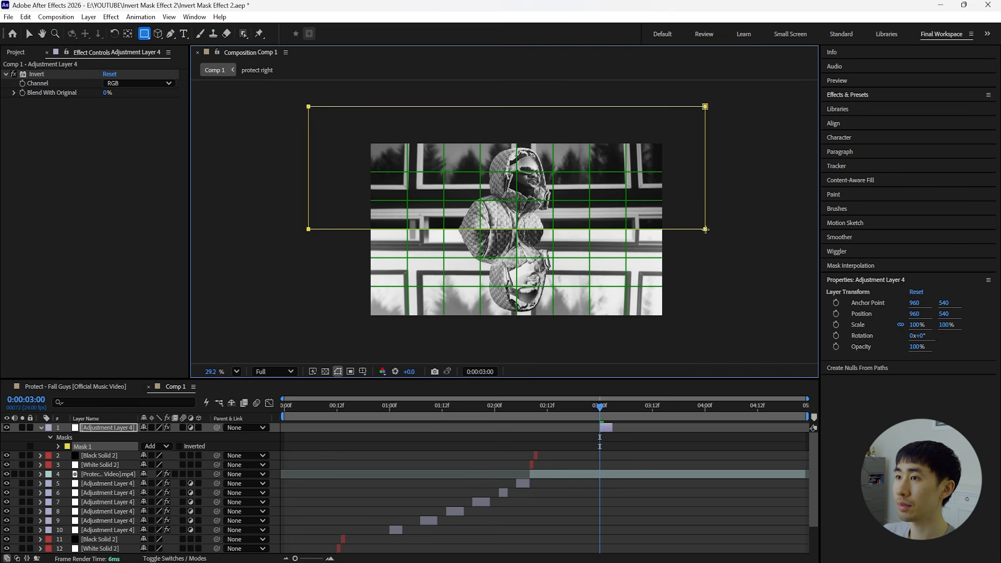
left_click(532, 440)
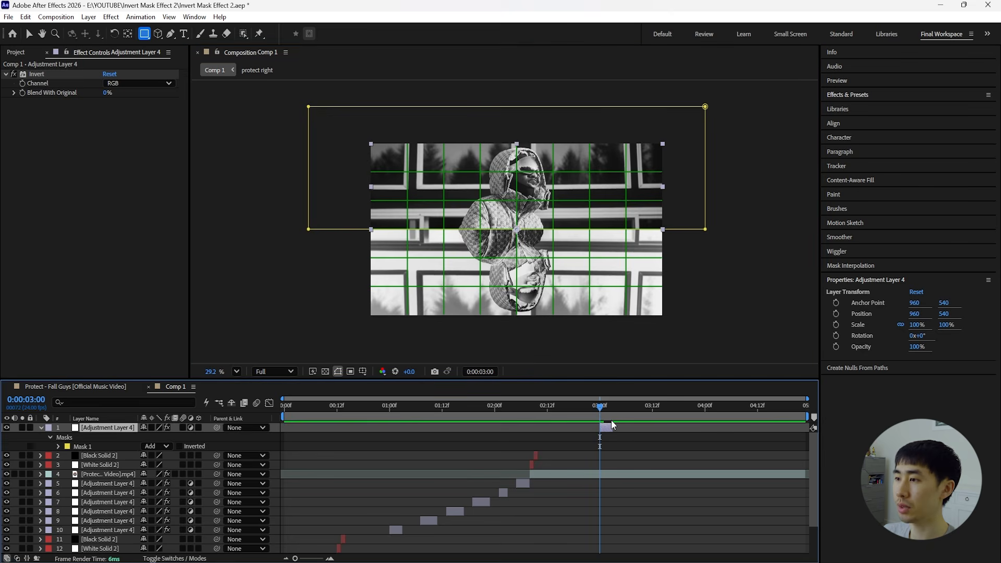
Duplicate the upper-half flash to 0:00:03:05 and move its mask down to cover the frame's lower half.
left_click_drag(605, 408, 627, 427)
key("ctrl+d")
key("m")
left_click(103, 448)
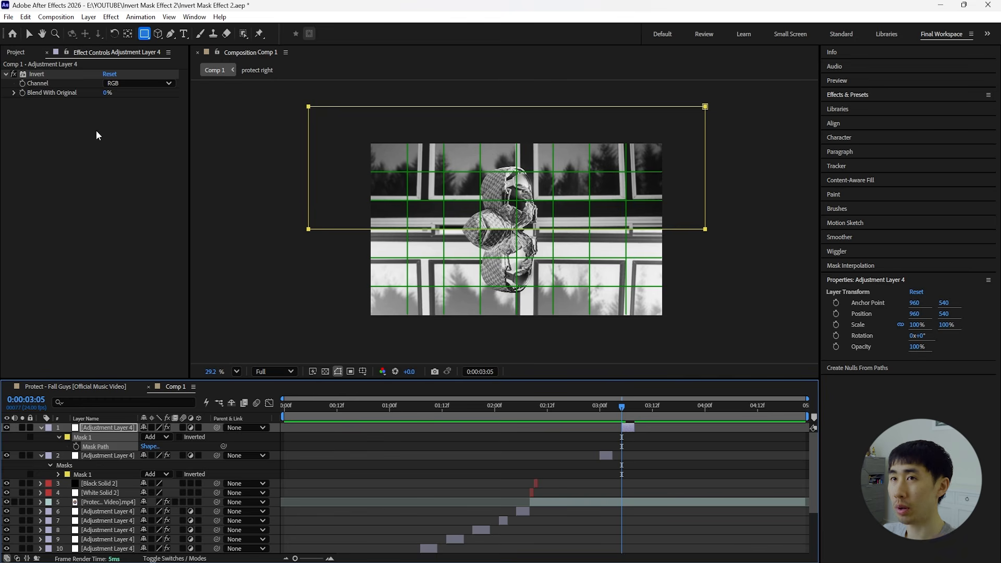
key("v")
left_click_drag(309, 108, 326, 228)
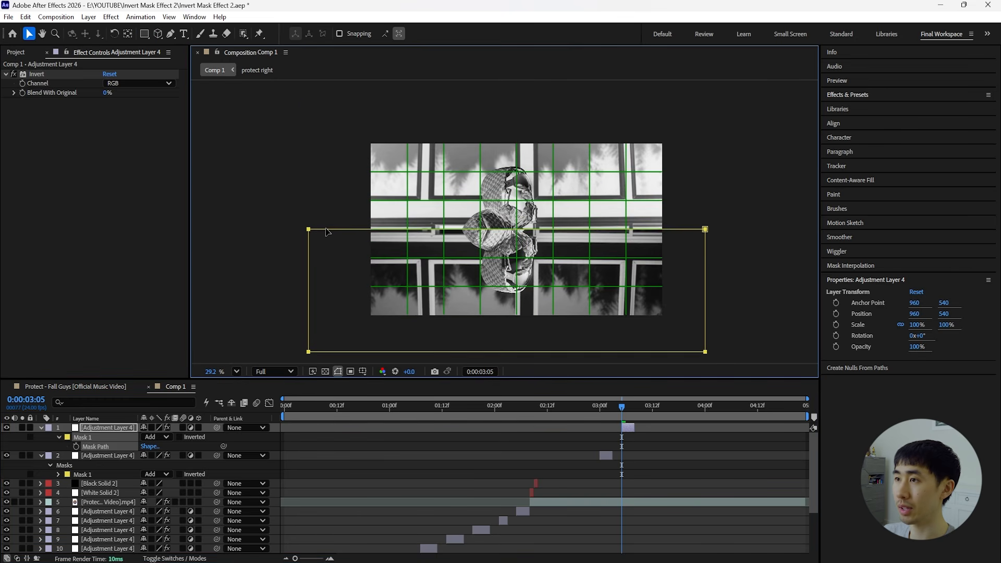
Duplicate the lower-half invert flash and start the copy at 0:00:03:12.
left_click(638, 407)
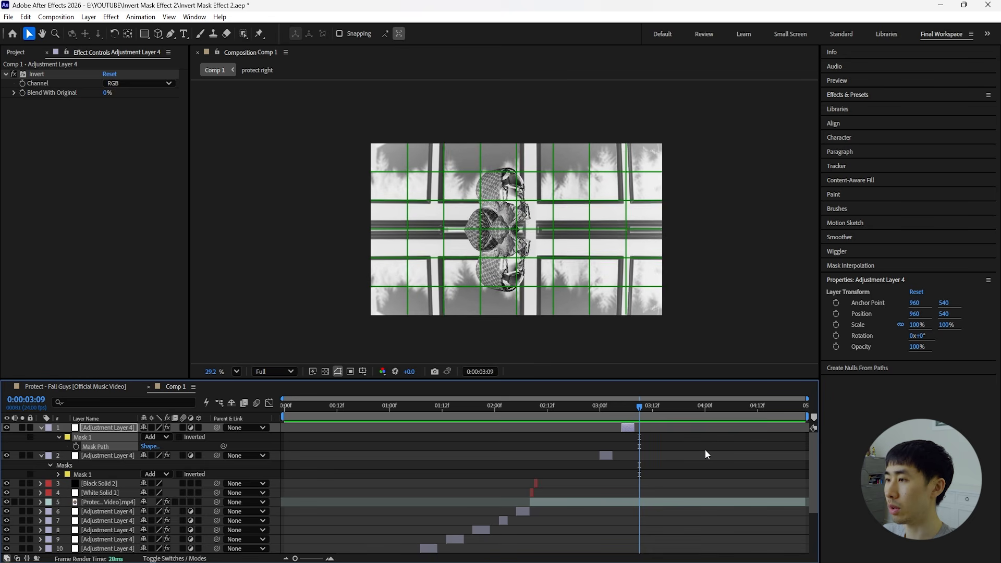
key("Page_Down")
key("Page_Down")
key("ctrl+d")
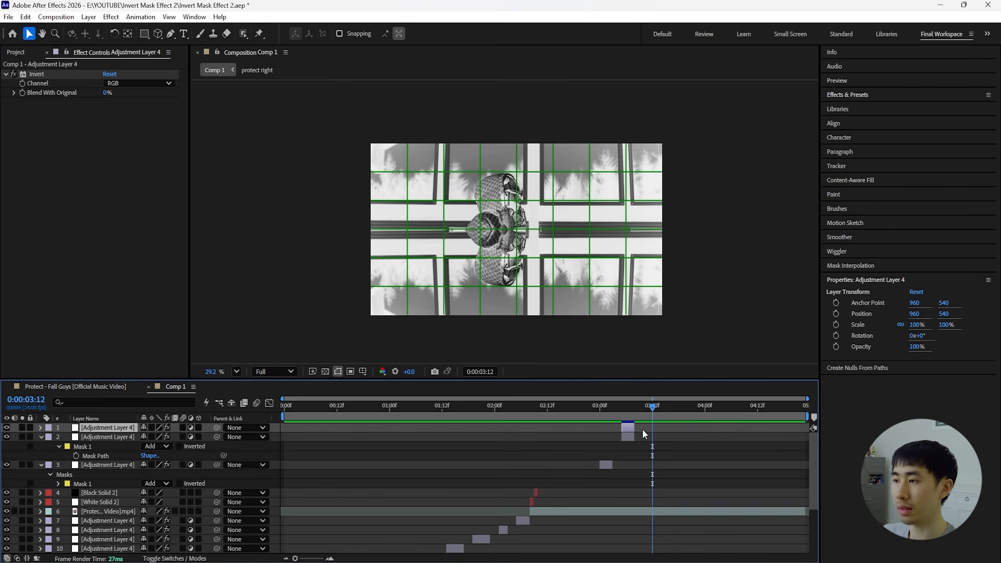
left_click_drag(626, 427, 656, 427)
Replace the mask on the flash at 0:00:03:12 with a smaller rectangle centered in the frame.
key("m")
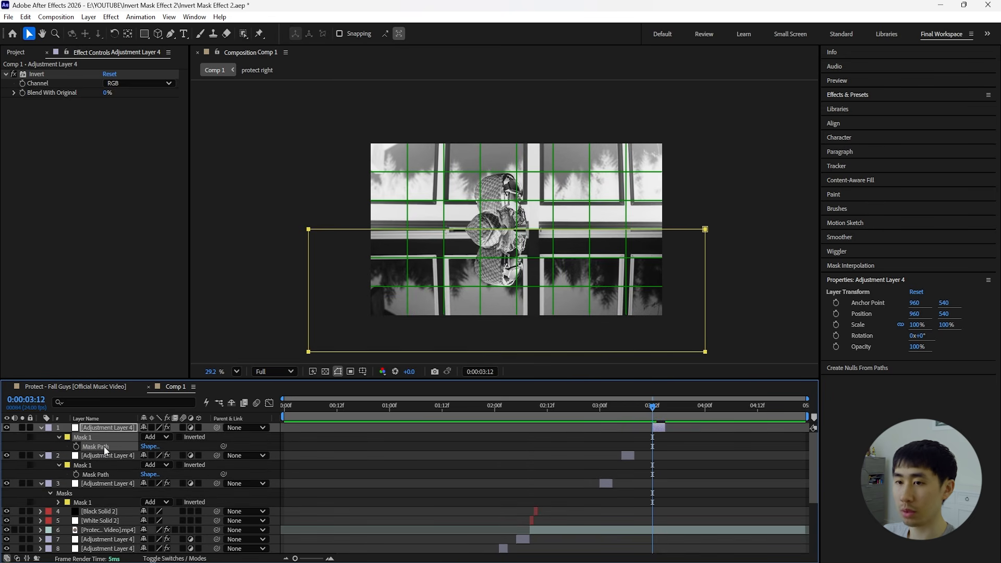
key("Delete")
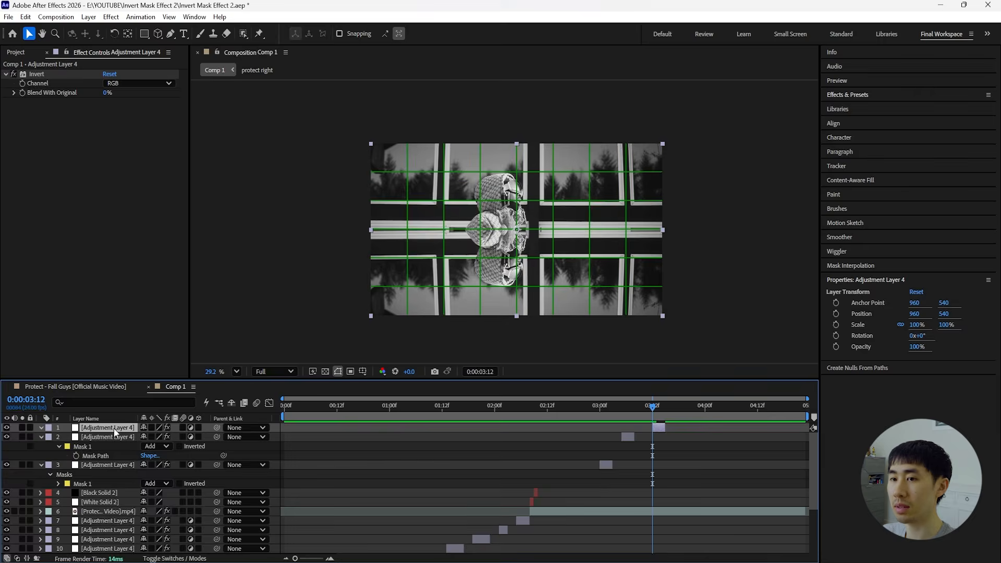
left_click(144, 33)
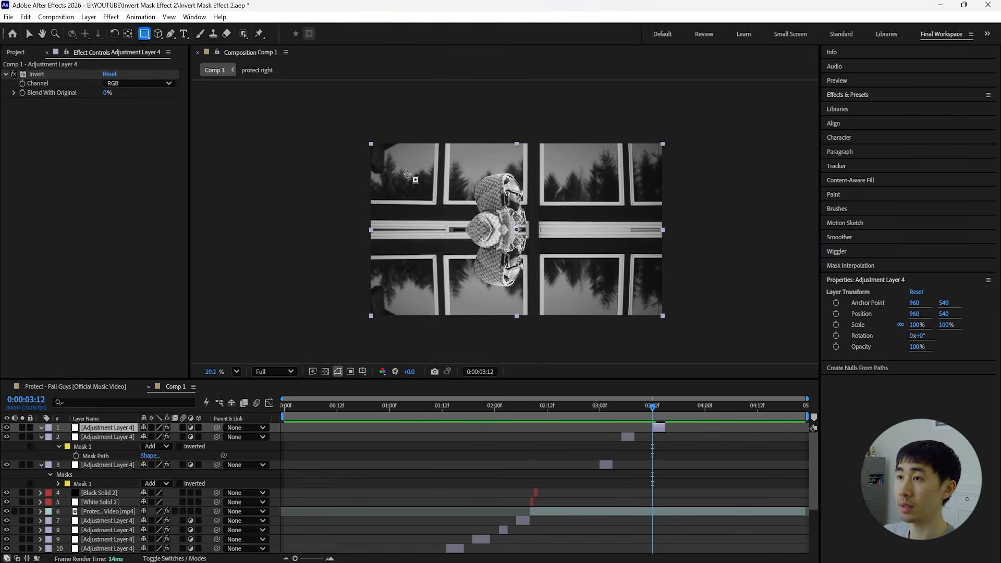
left_click_drag(407, 173, 626, 289)
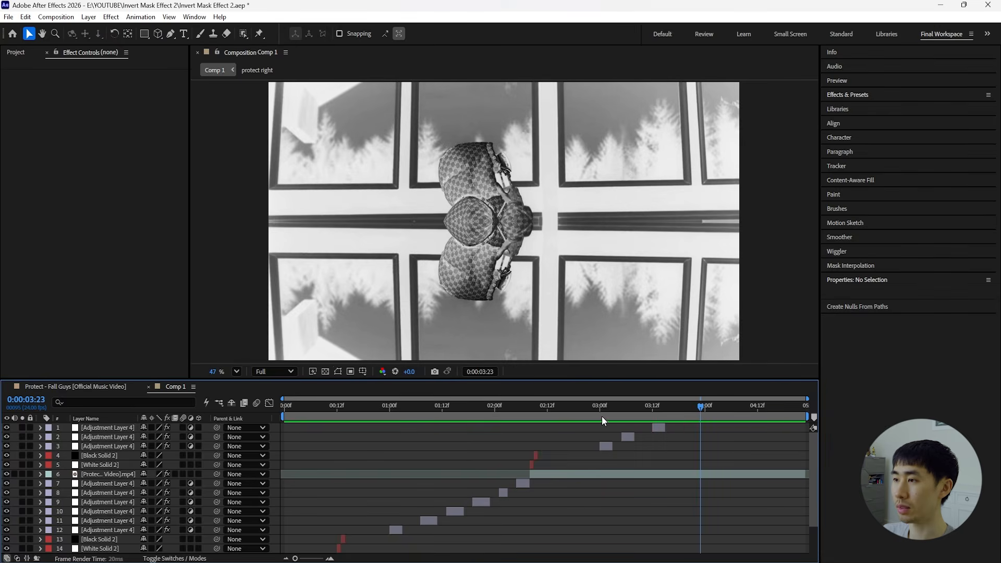
Play back the three new masked flashes and review the opening of the composition.
left_click(556, 417)
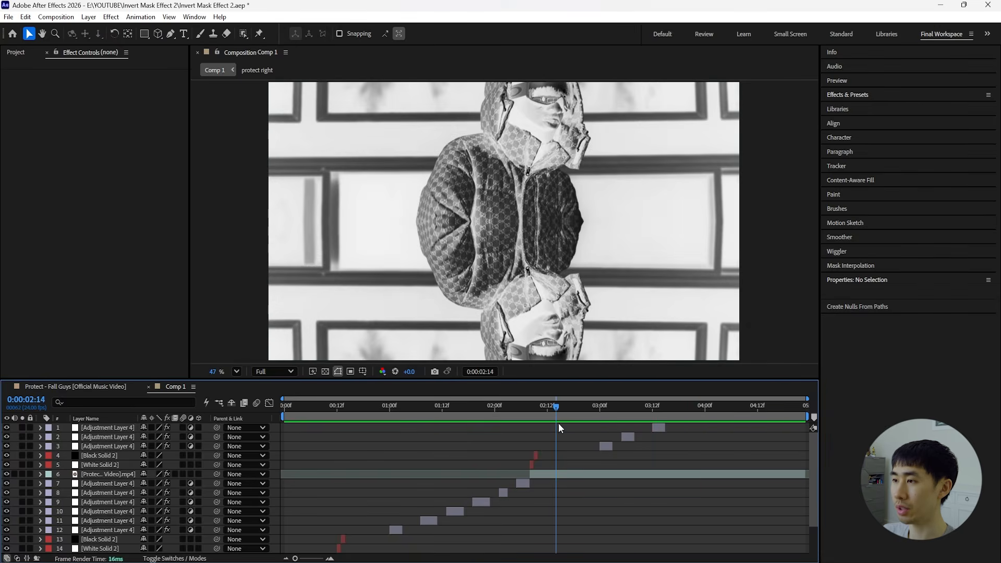
key("space")
left_click_drag(677, 408, 687, 416)
scroll(687, 417, "down", 3)
left_click_drag(293, 411, 329, 411)
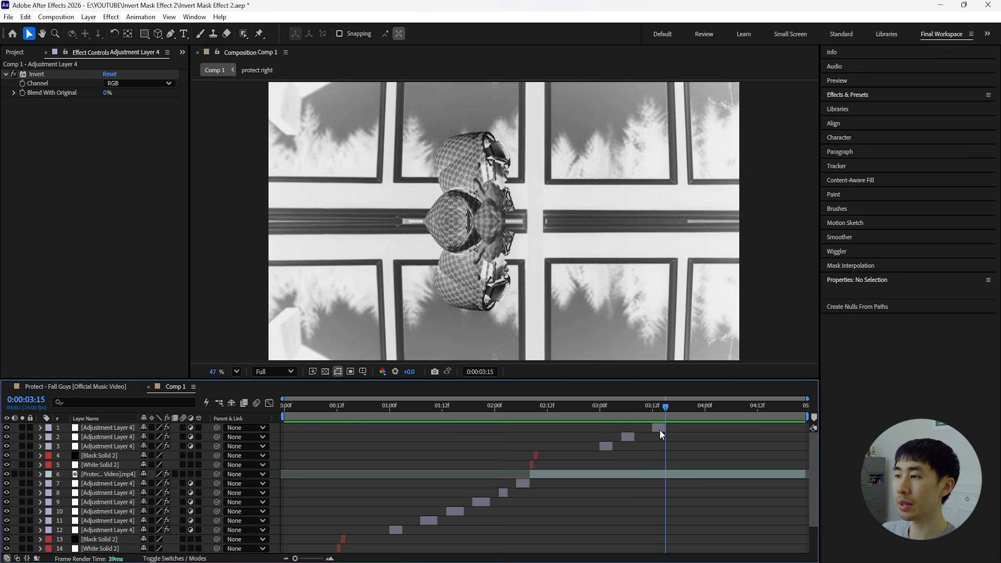
Split the final mirrored video clip at 0:00:04:03.
left_click(659, 430)
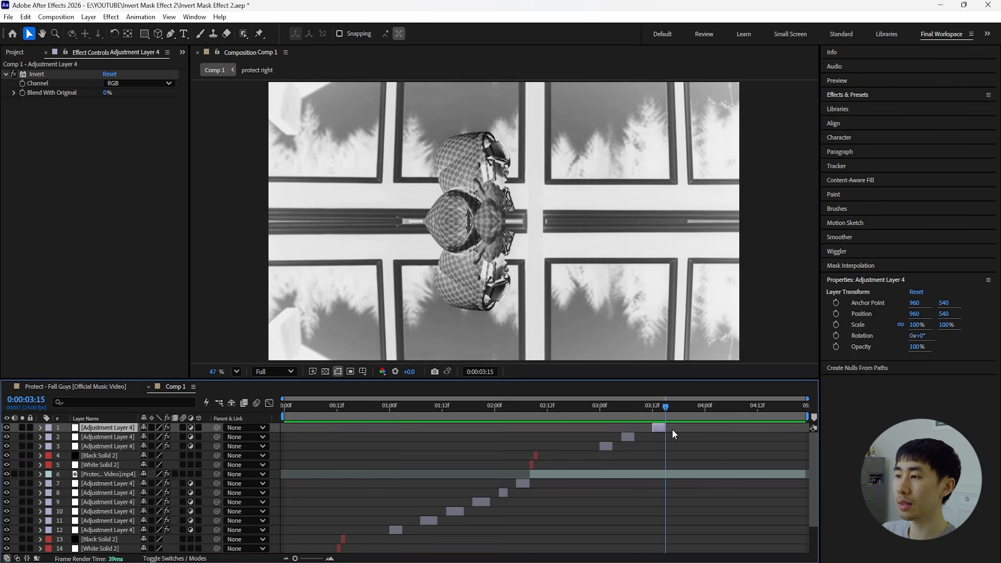
key("shift+Page_Down")
key("Page_Down")
key("Page_Down")
left_click(725, 478)
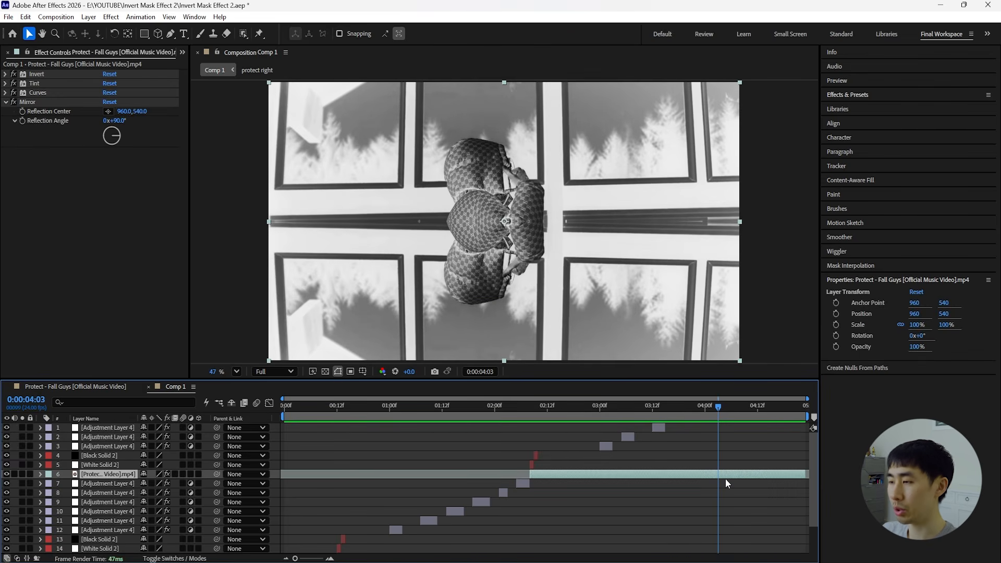
key("ctrl+shift+d")
Remove the Invert, Tint, Curves and Mirror effects from the video segment after the 0:00:04:03 cut.
left_click(29, 74)
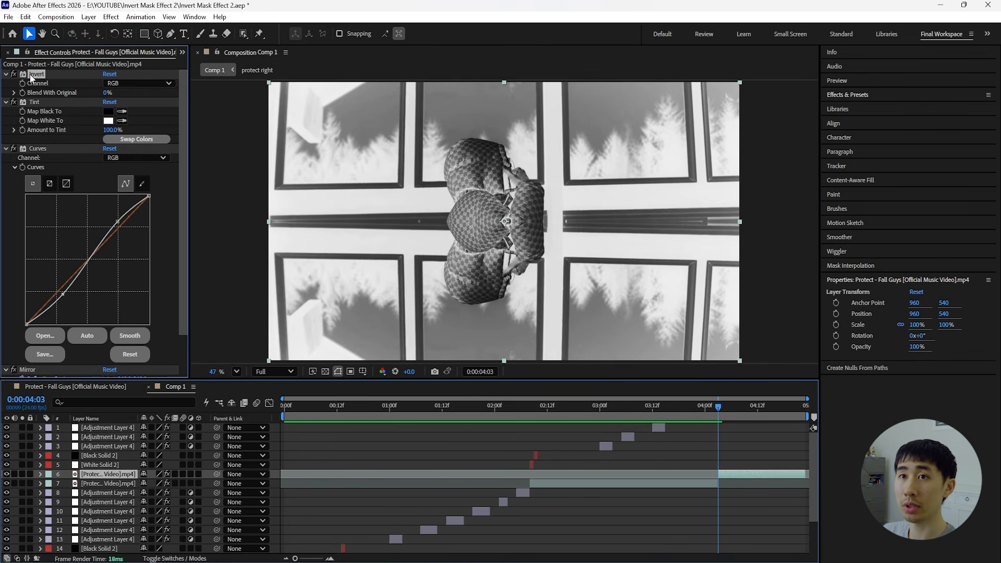
scroll(53, 116, "down", 3)
left_click(27, 332, "shift")
key("Delete")
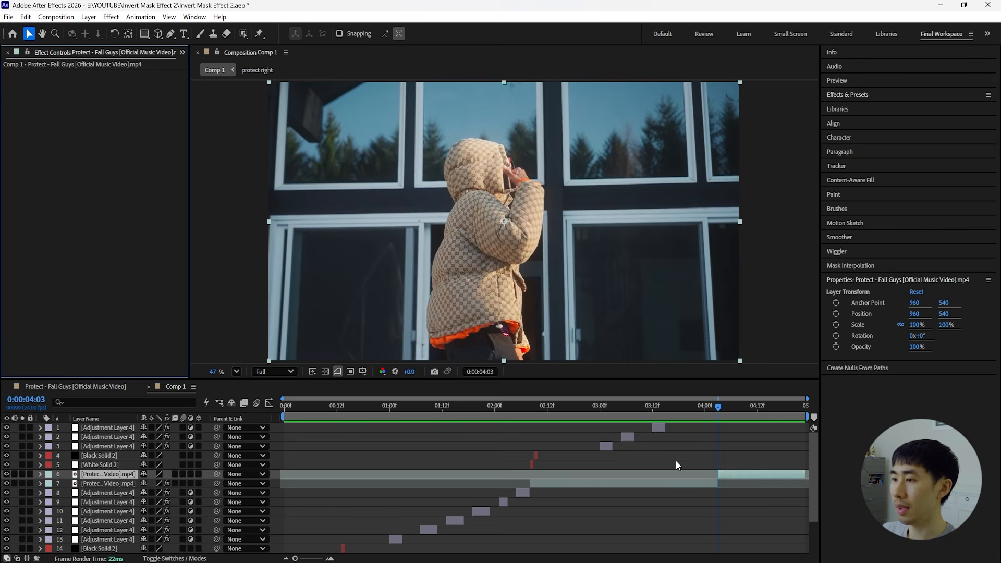
Duplicate the second pair of black and white flash solids above all layers, place them just before the 0:00:04:03 cut and preview the sequence.
left_click(105, 464)
left_click(106, 456, "shift")
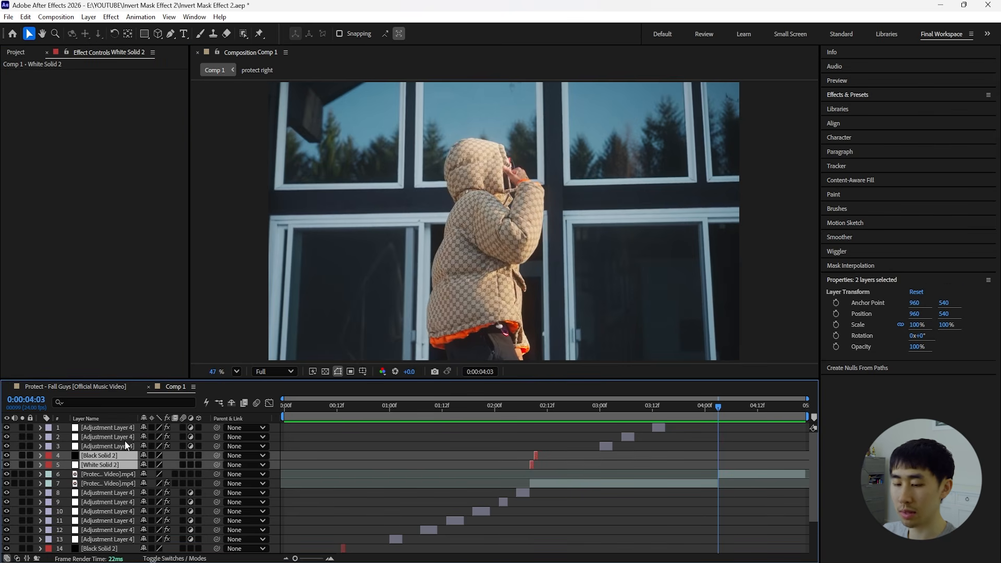
key("ctrl+d")
key("ctrl+shift+bracketright")
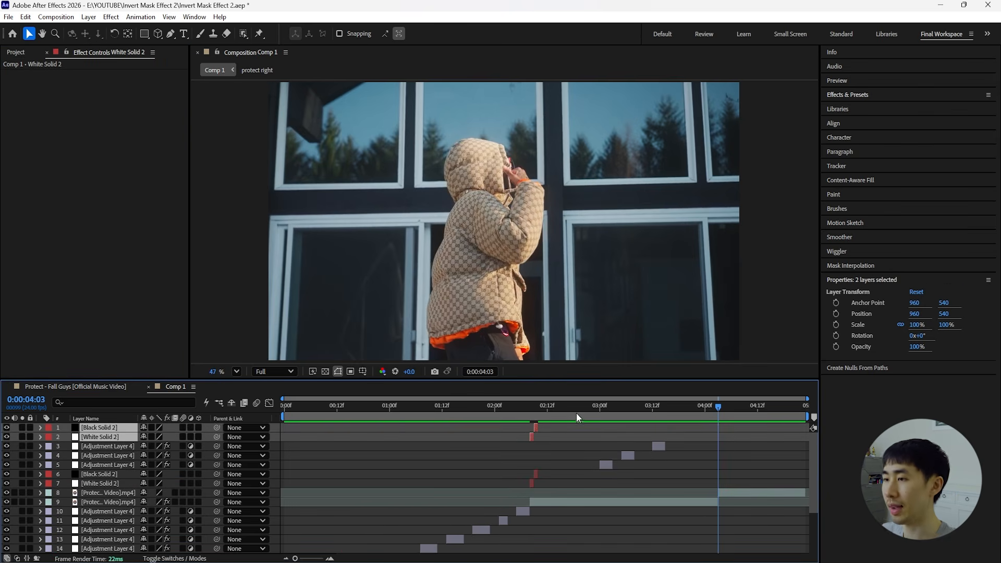
left_click(530, 408)
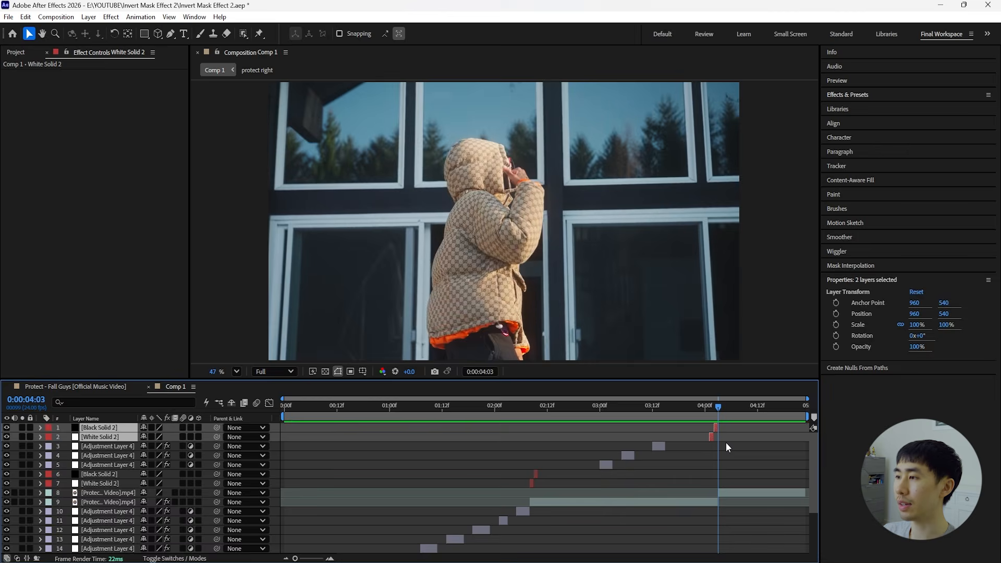
left_click(726, 442)
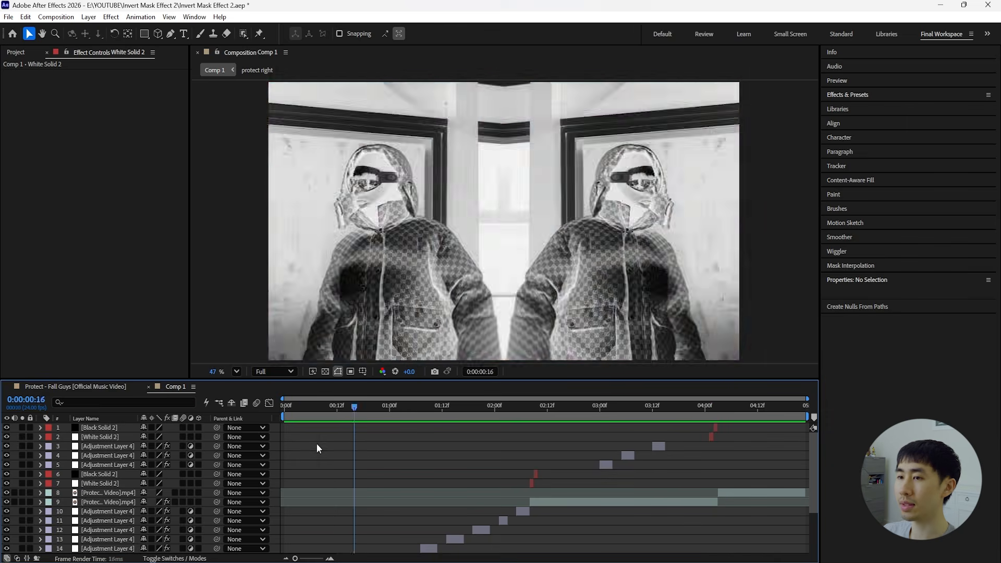
key("space")
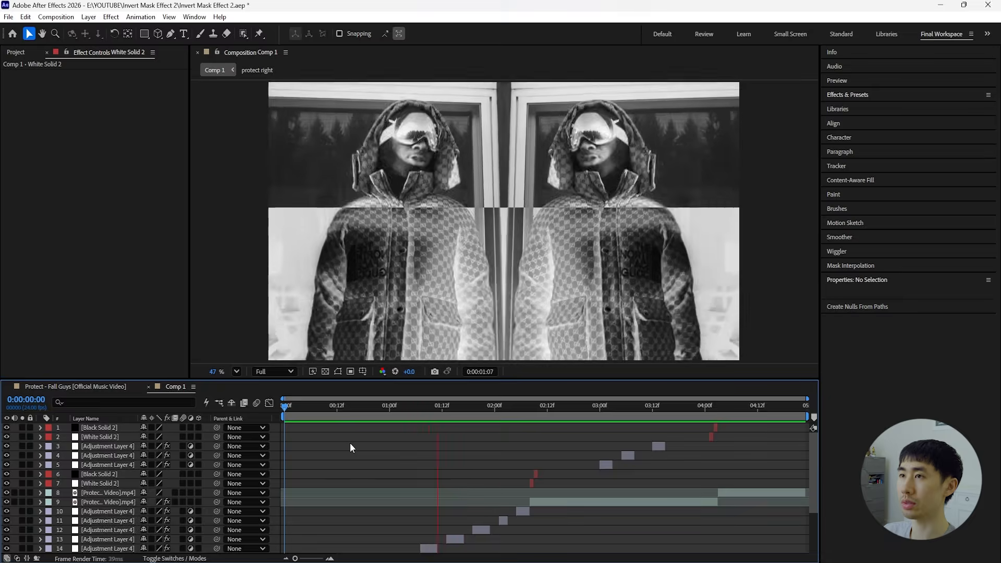